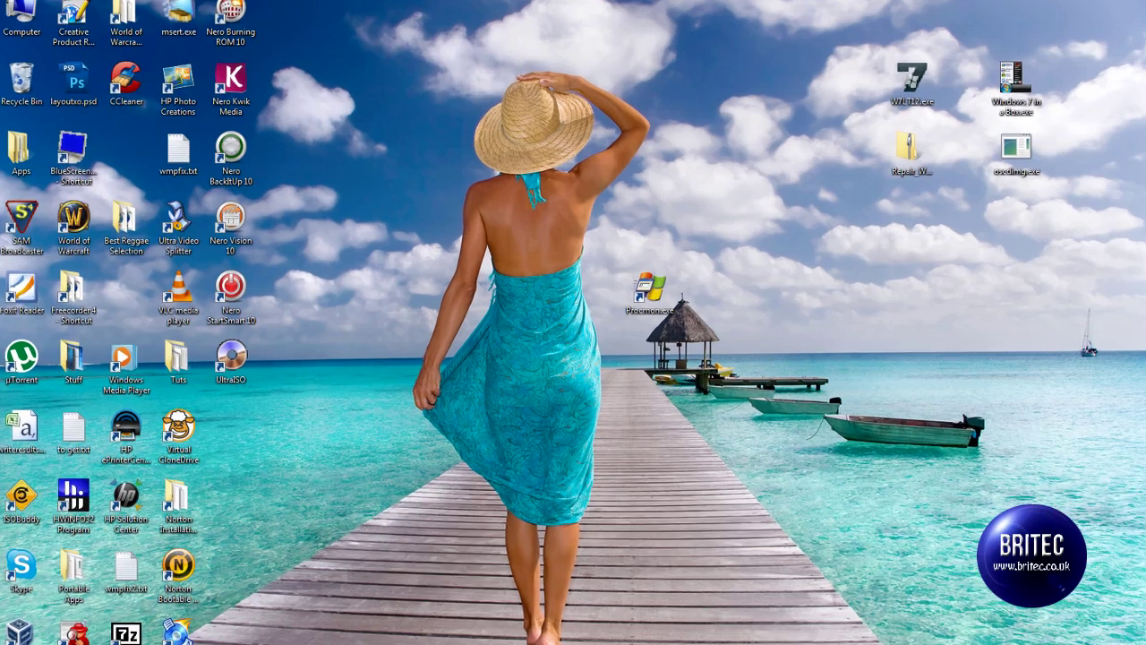
Browse from Computer into the C: drive and open the procMon folder
{"action": "left_click", "coordinate": [296, 632]}
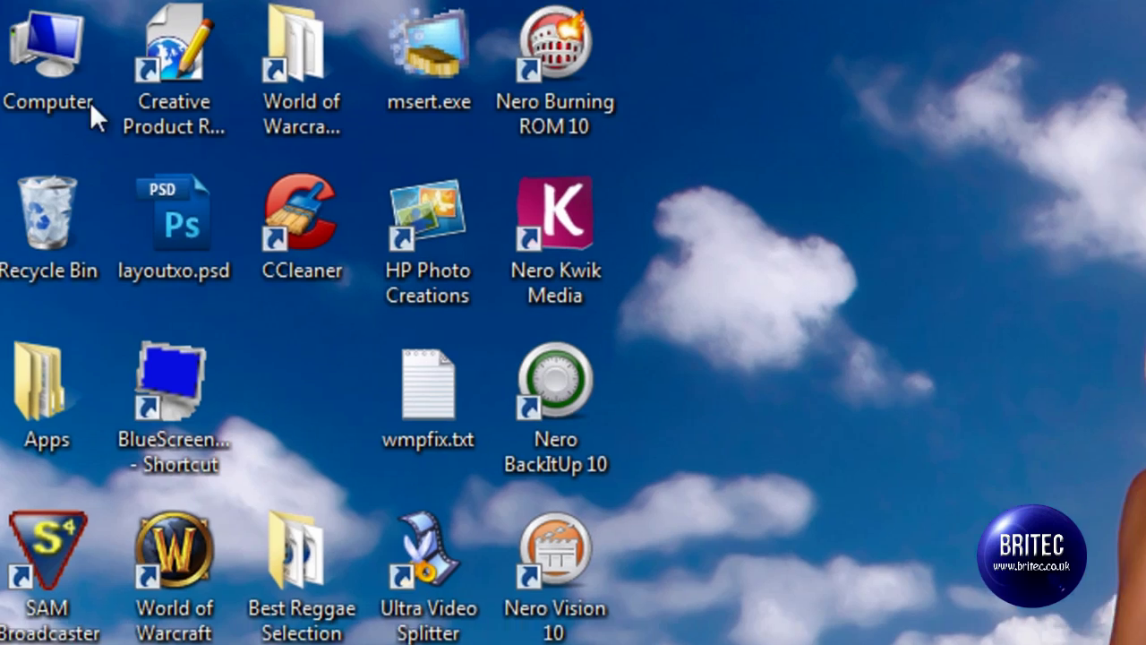
{"action": "double_click", "coordinate": [89, 101]}
{"action": "left_click", "coordinate": [441, 175]}
{"action": "double_click", "coordinate": [441, 175]}
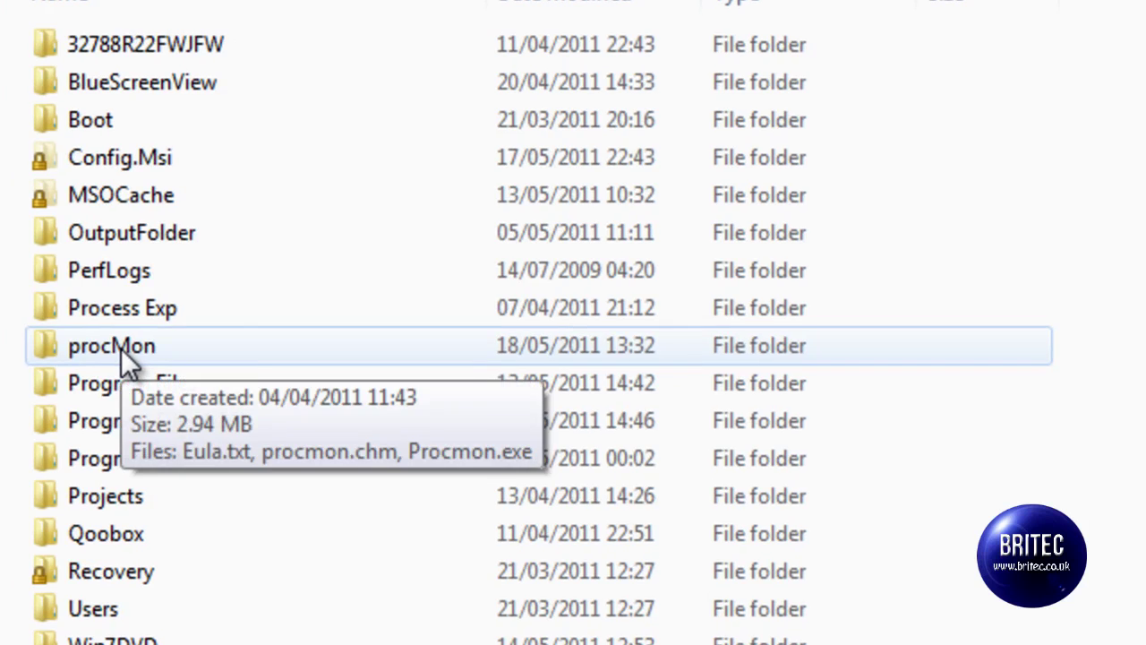
{"action": "double_click", "coordinate": [315, 322]}
Inspect the three files in the procMon folder and bring up the Send to destinations for Procmon.exe
{"action": "left_click_drag", "start_coordinate": [242, 209], "coordinate": [54, 54]}
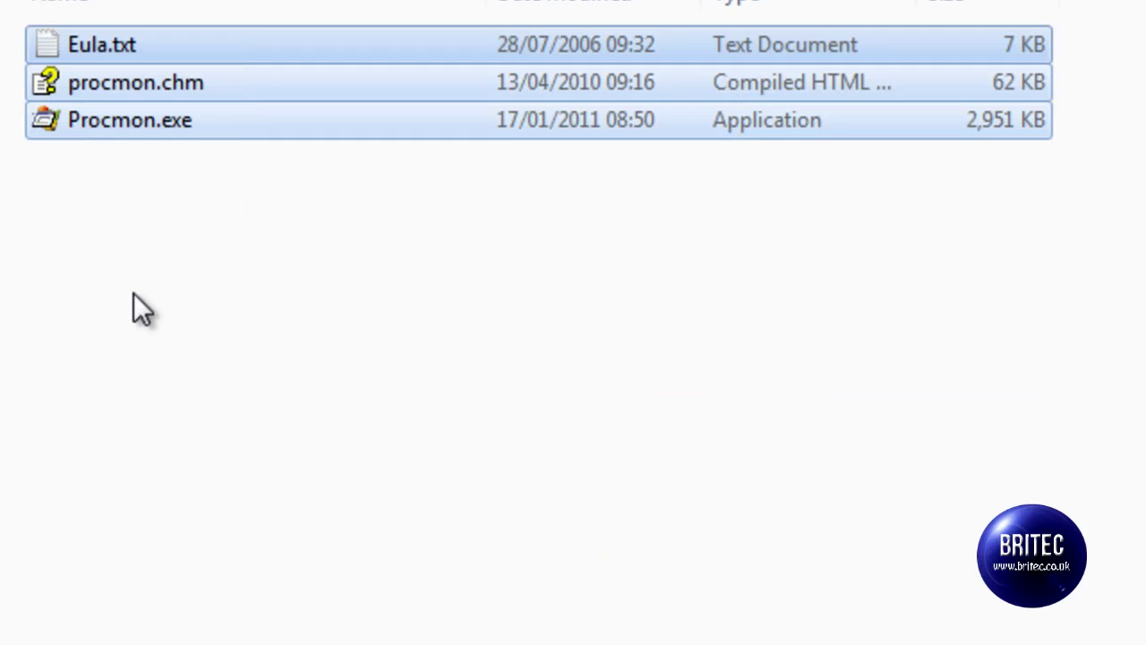
{"action": "left_click", "coordinate": [134, 295]}
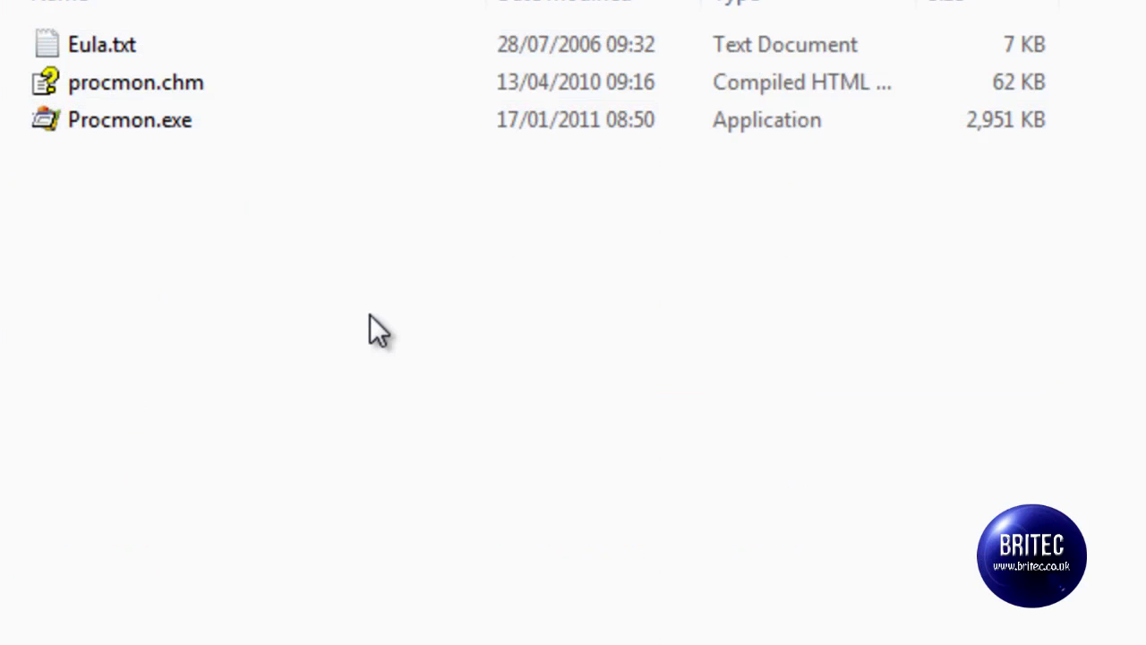
{"action": "right_click", "coordinate": [116, 121]}
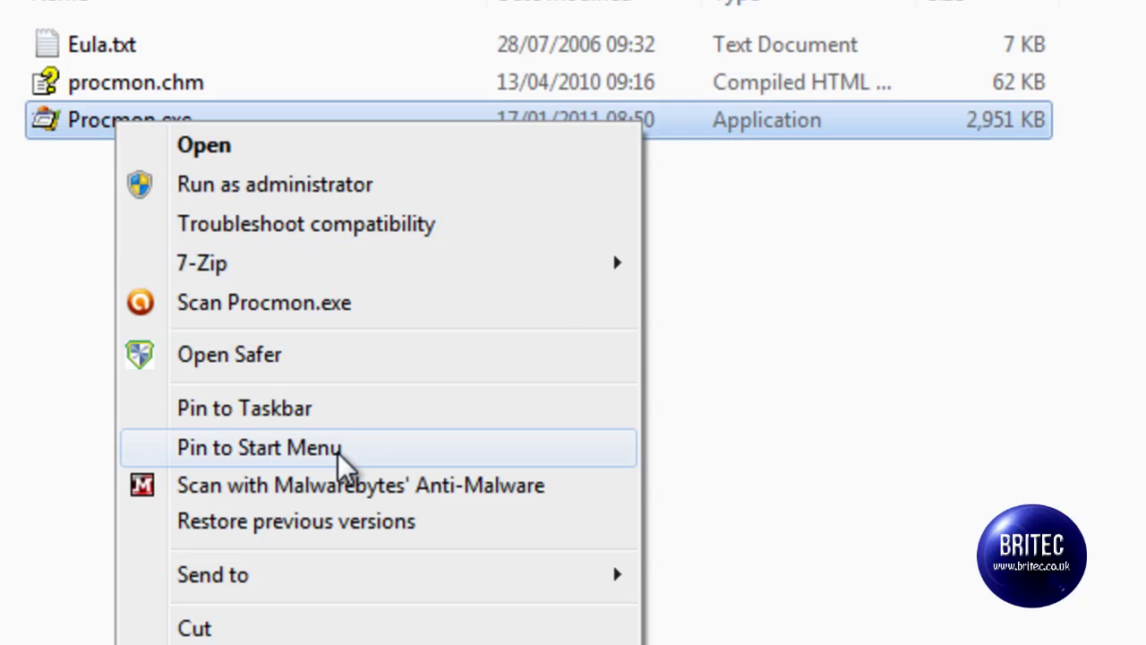
{"action": "mouse_move", "coordinate": [332, 595]}
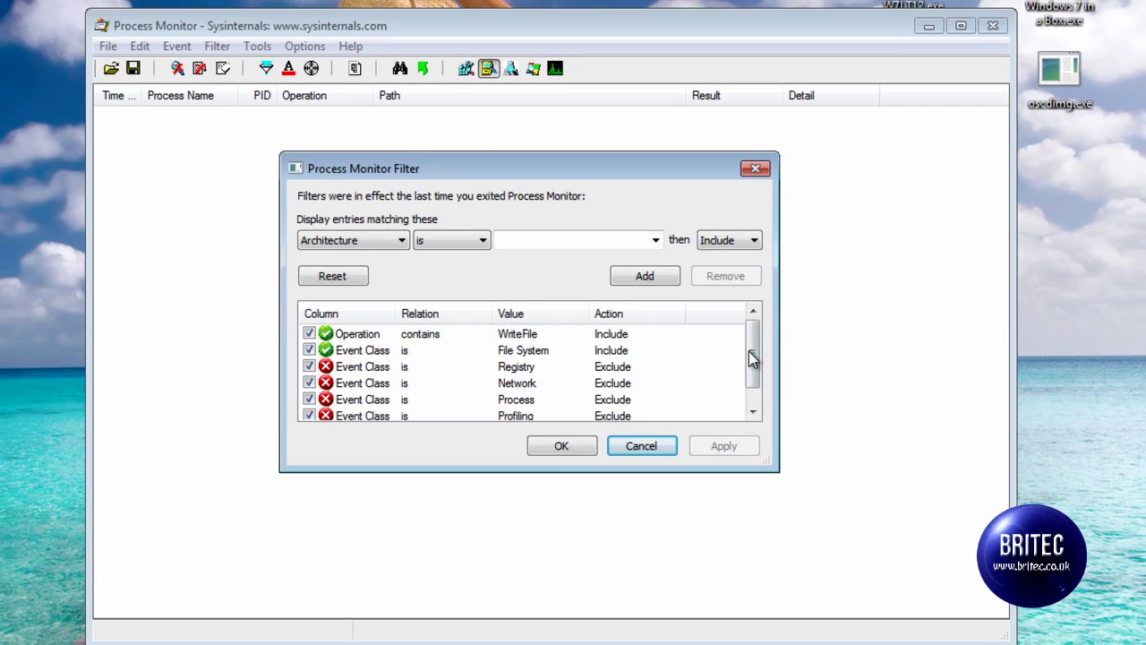
Remove the WriteFile and File System include rules and the Registry exclude rule from the filter list
{"action": "left_click", "coordinate": [348, 336]}
{"action": "left_click", "coordinate": [726, 278]}
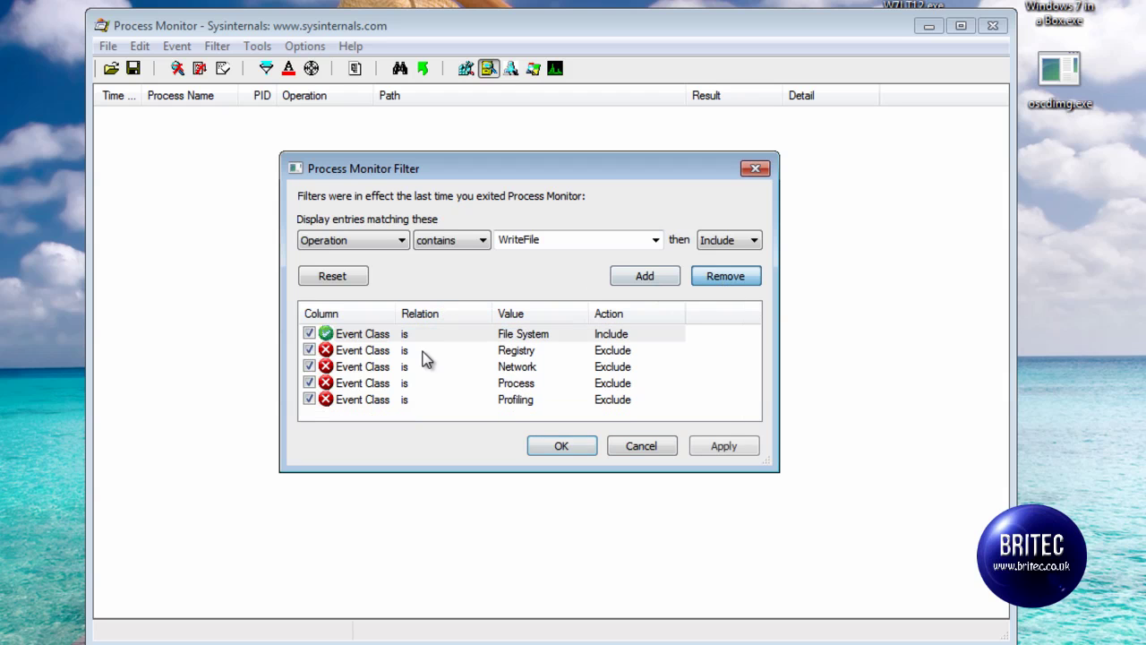
{"action": "left_click", "coordinate": [349, 339]}
{"action": "left_click", "coordinate": [698, 279]}
{"action": "left_click", "coordinate": [399, 336]}
{"action": "left_click", "coordinate": [714, 277]}
Remove the Network, Process and Profiling exclude rules and apply the emptied filter list
{"action": "left_click", "coordinate": [380, 335]}
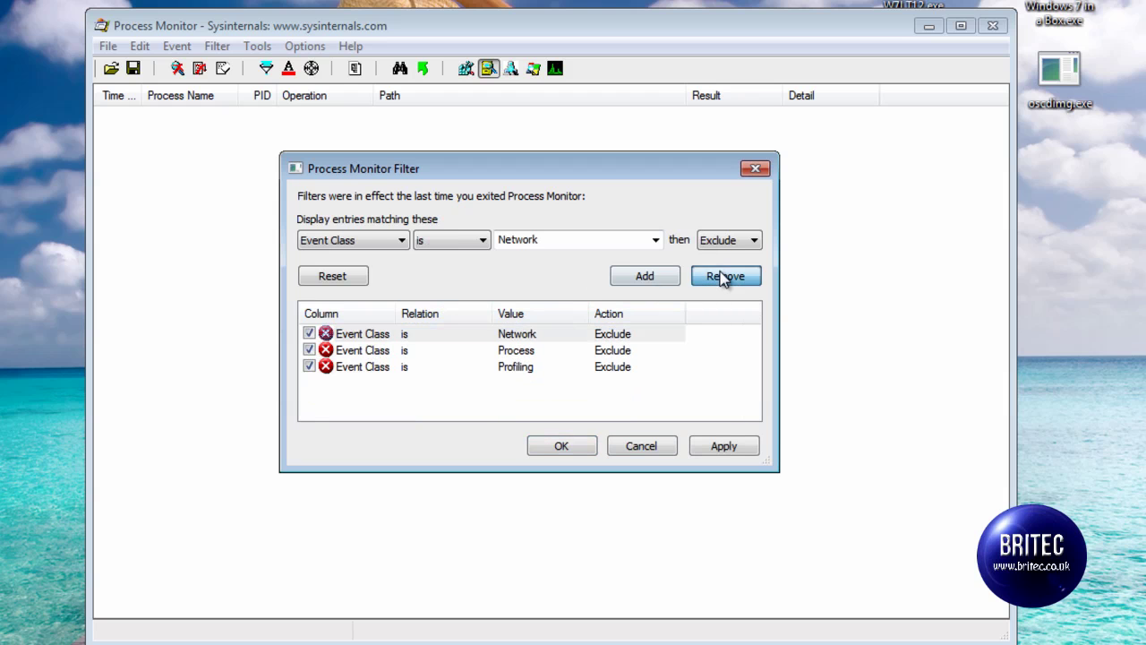
{"action": "left_click", "coordinate": [716, 277]}
{"action": "left_click", "coordinate": [387, 334]}
{"action": "left_click", "coordinate": [727, 277]}
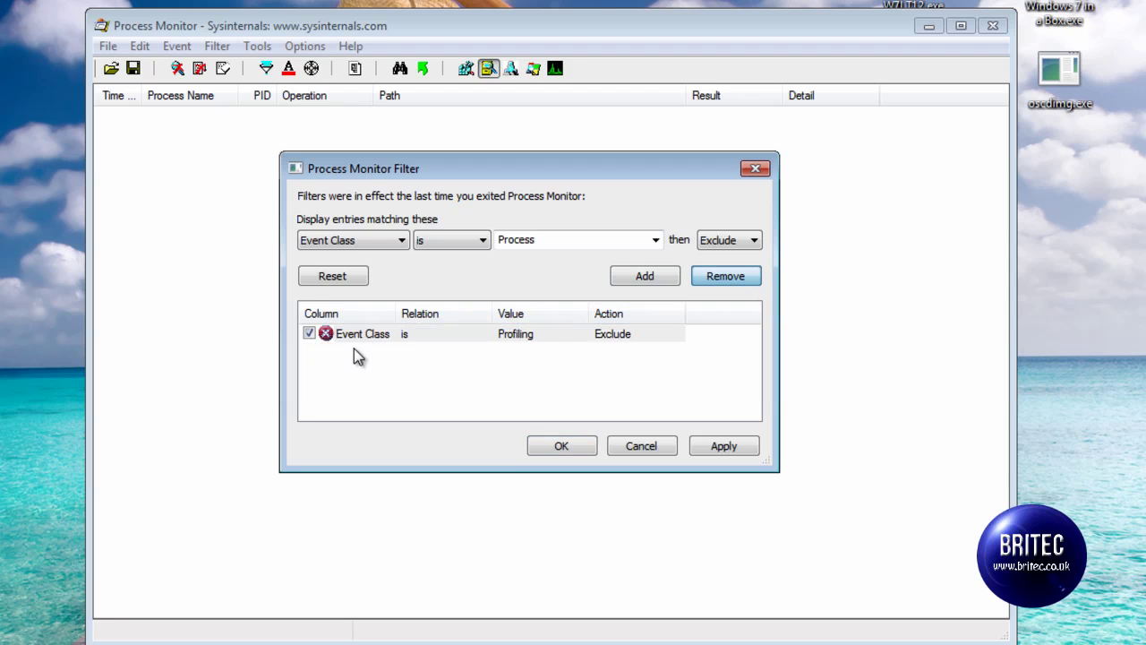
{"action": "left_click", "coordinate": [366, 341]}
{"action": "left_click", "coordinate": [713, 279]}
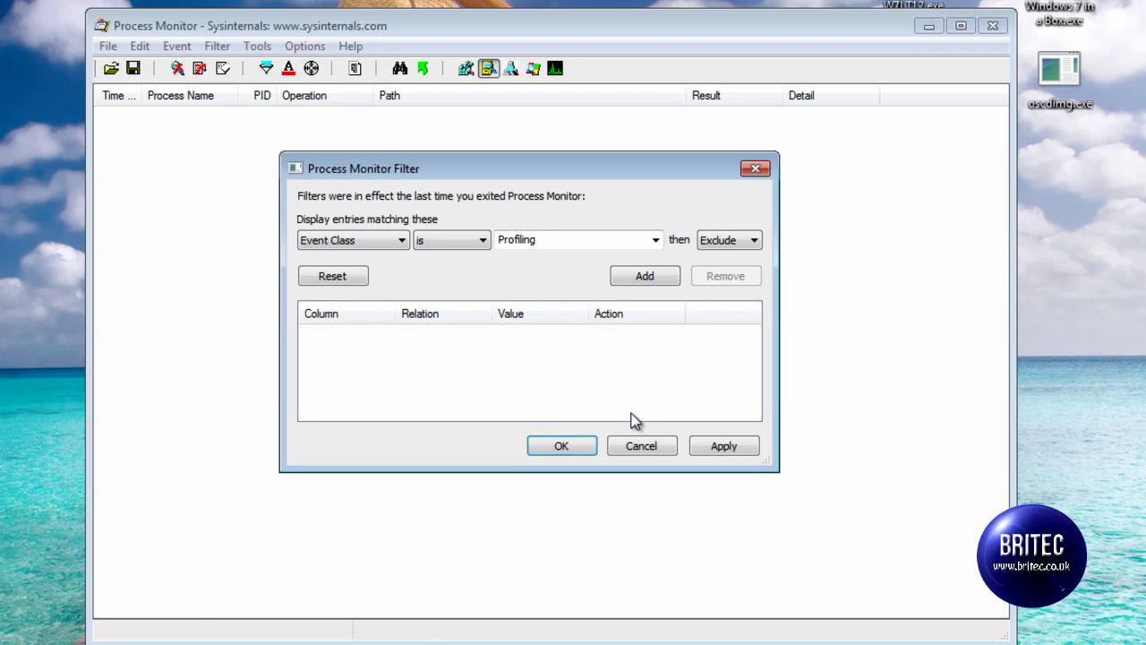
{"action": "left_click", "coordinate": [722, 446]}
{"action": "left_click", "coordinate": [566, 446]}
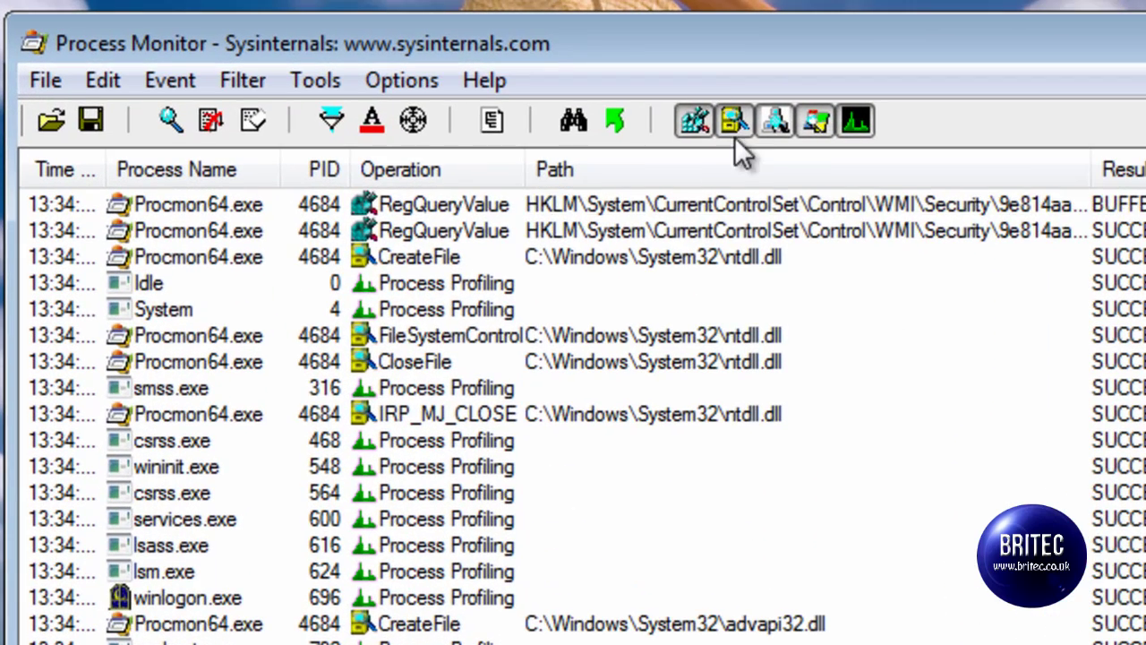
Hide registry, network, process and thread, and profiling events so only file system activity is listed
{"action": "left_click", "coordinate": [697, 123]}
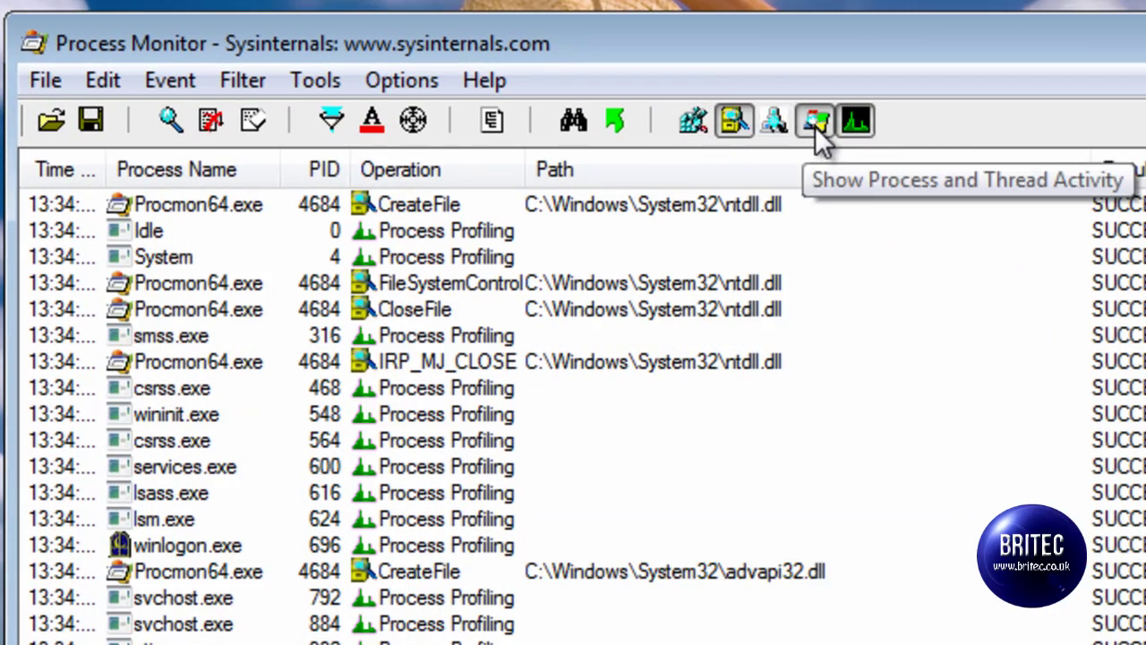
{"action": "left_click", "coordinate": [847, 132]}
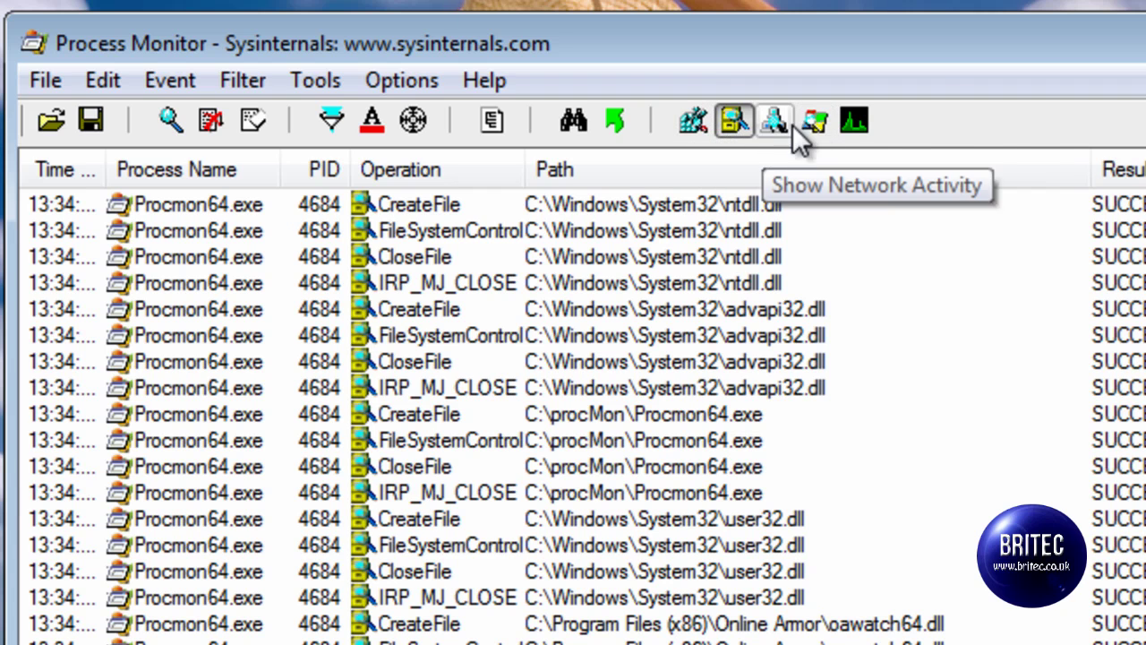
Reopen the filter settings and remove the Profiling, Process, Network and Registry exclude rules
{"action": "left_click", "coordinate": [329, 122]}
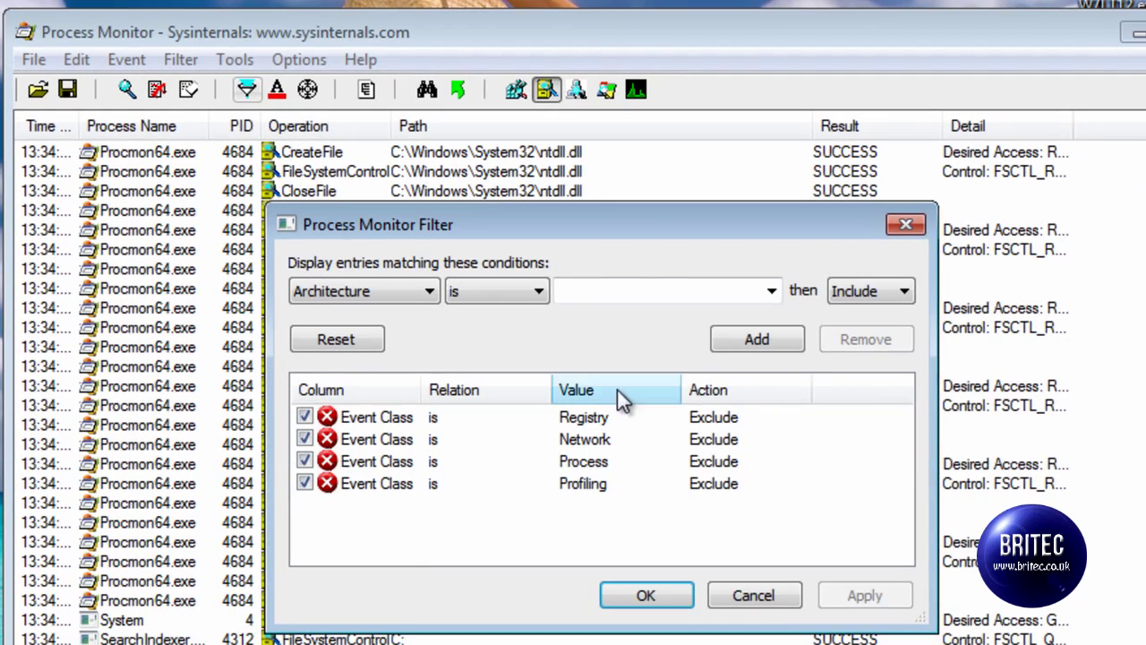
{"action": "left_click", "coordinate": [380, 486]}
{"action": "left_click", "coordinate": [857, 339]}
{"action": "left_click", "coordinate": [435, 462]}
{"action": "left_click", "coordinate": [851, 345]}
{"action": "left_click", "coordinate": [424, 441]}
{"action": "left_click", "coordinate": [862, 340]}
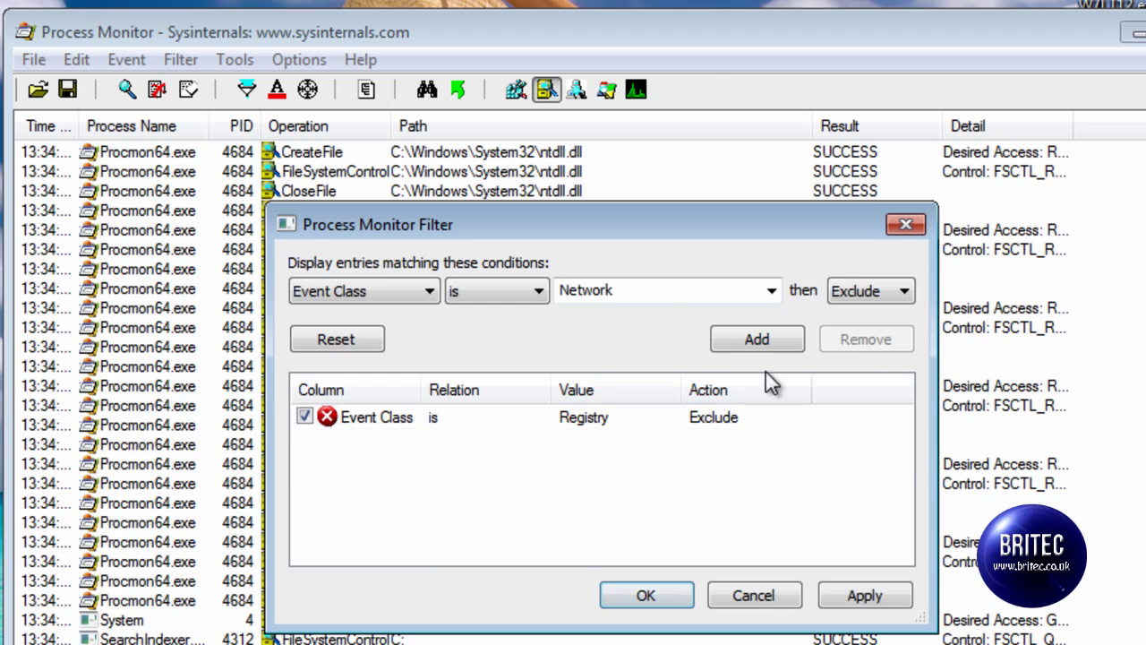
{"action": "left_click", "coordinate": [395, 418]}
{"action": "left_click", "coordinate": [860, 340]}
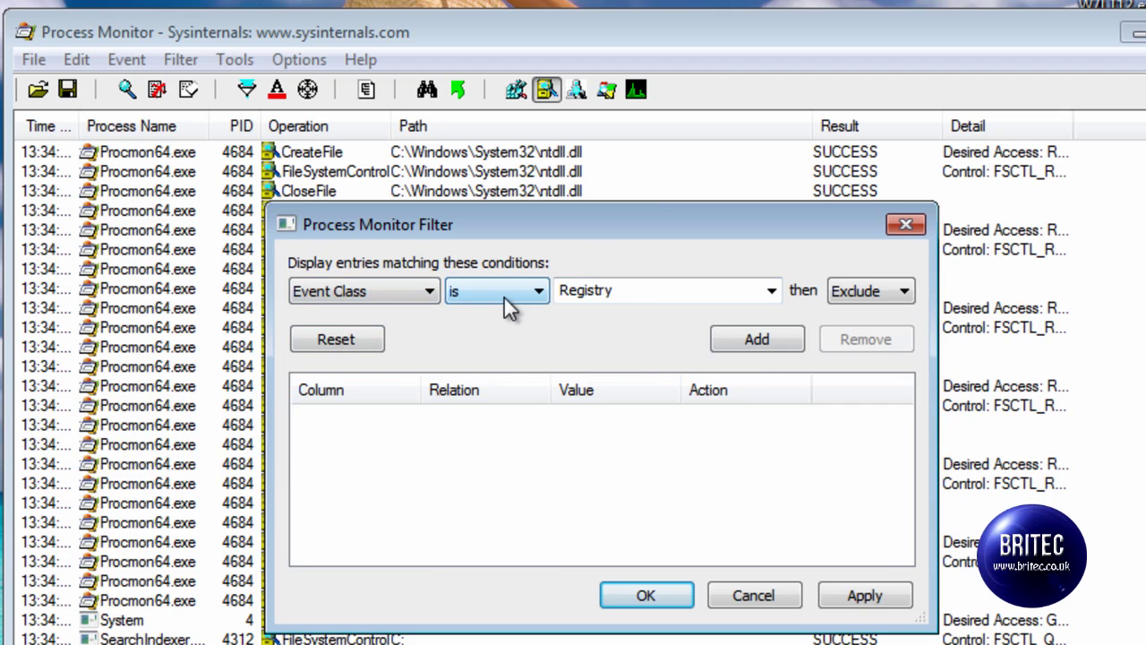
Add and apply a filter rule that includes entries whose Operation contains WriteFile
{"action": "left_click", "coordinate": [429, 294]}
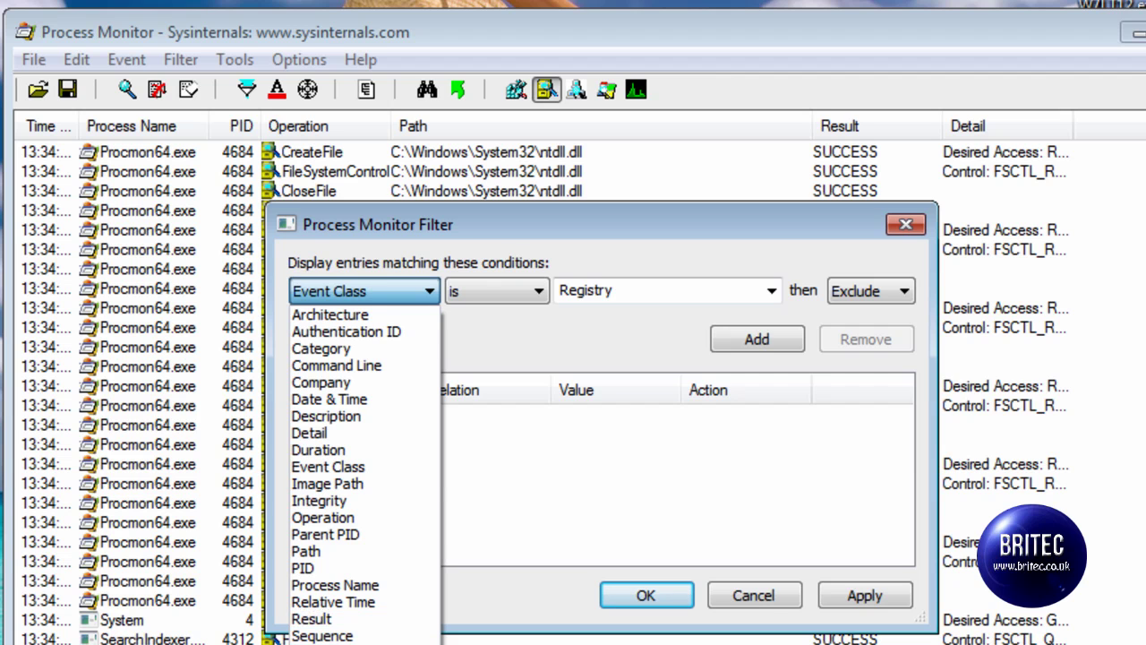
{"action": "left_click", "coordinate": [346, 517]}
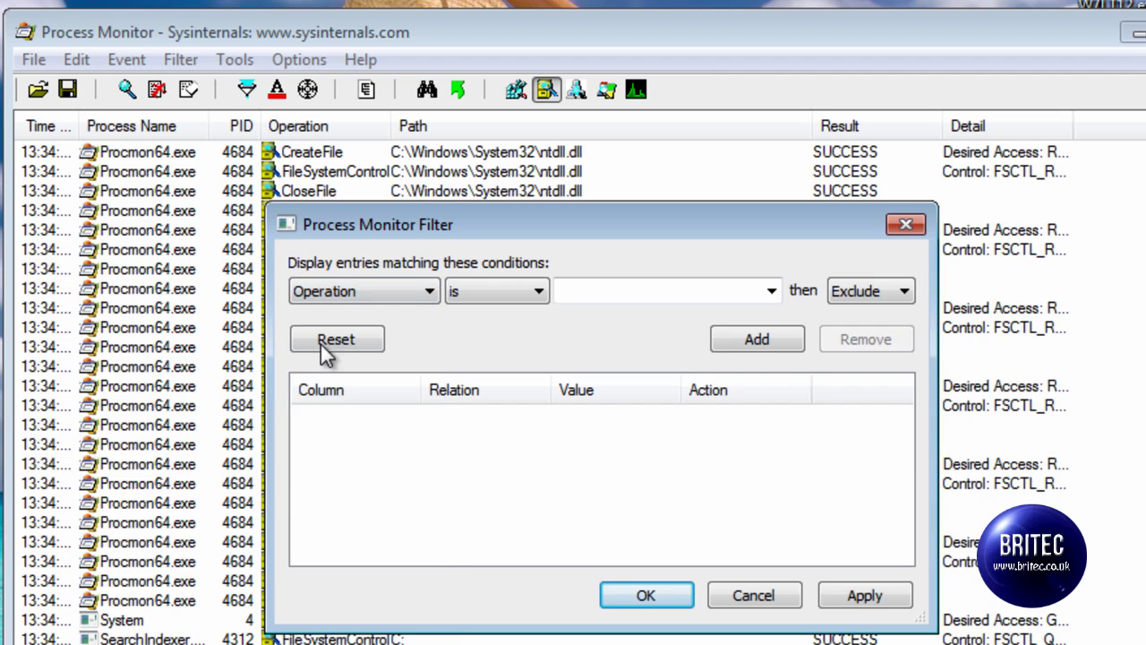
{"action": "left_click", "coordinate": [534, 289]}
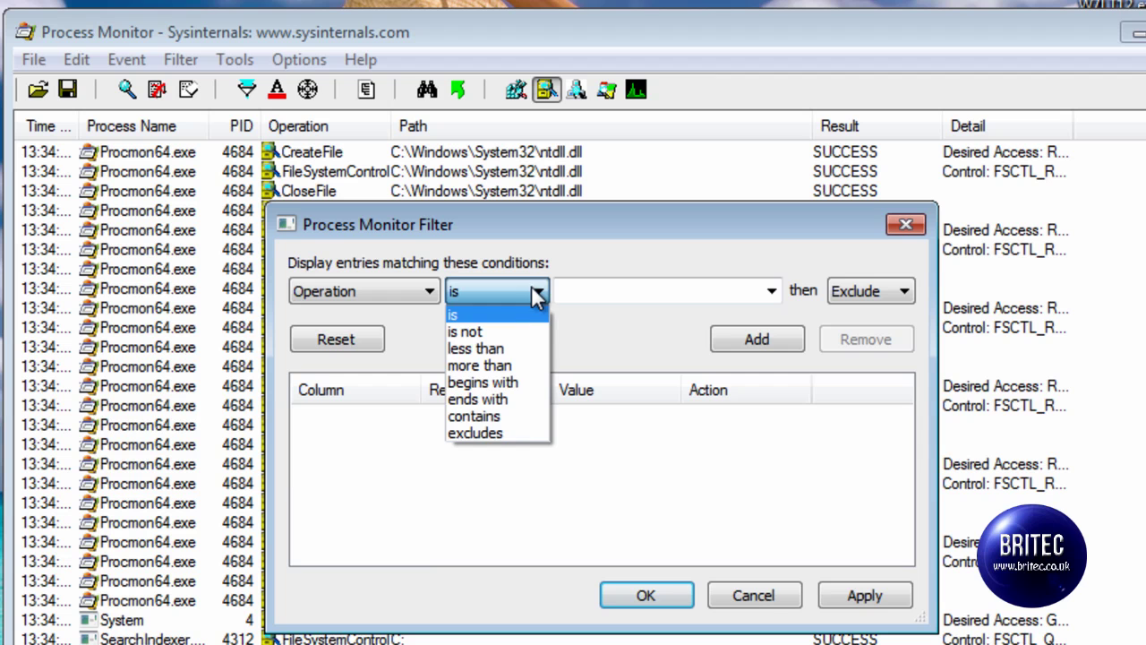
{"action": "left_click", "coordinate": [508, 417]}
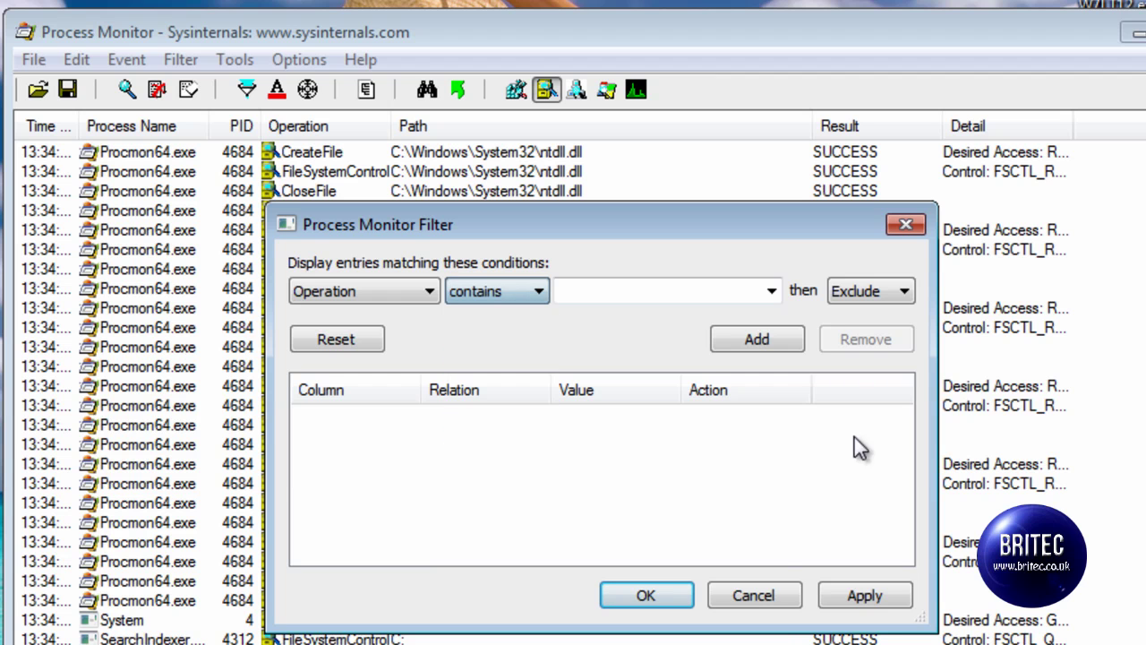
{"action": "left_click", "coordinate": [774, 291]}
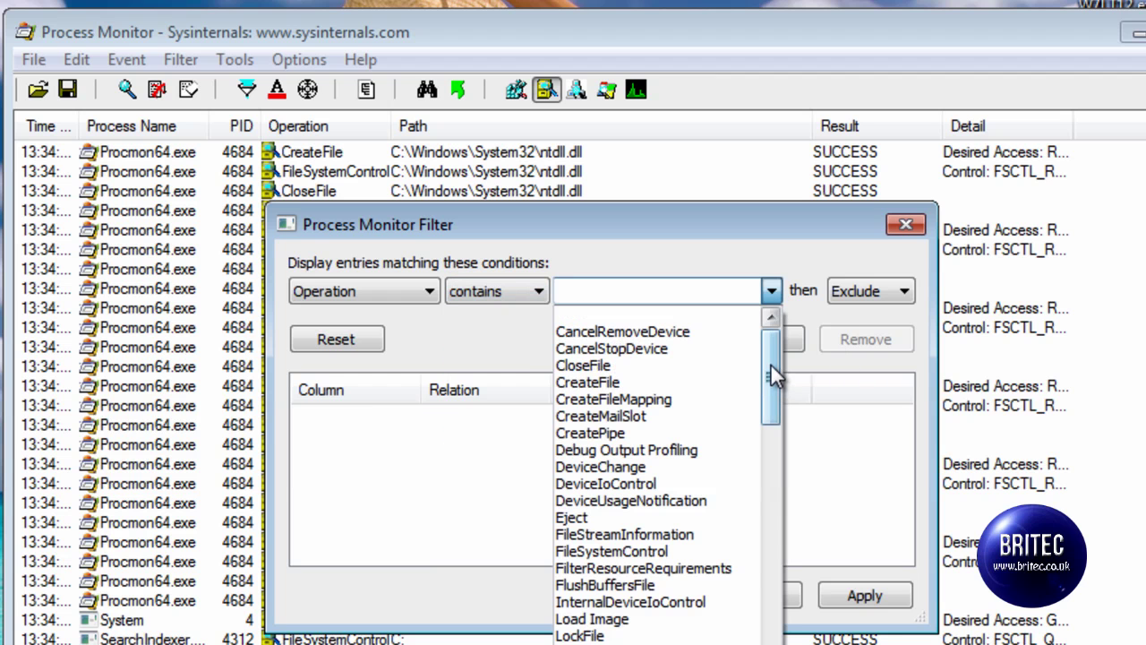
{"action": "left_click_drag", "start_coordinate": [770, 362], "coordinate": [775, 644]}
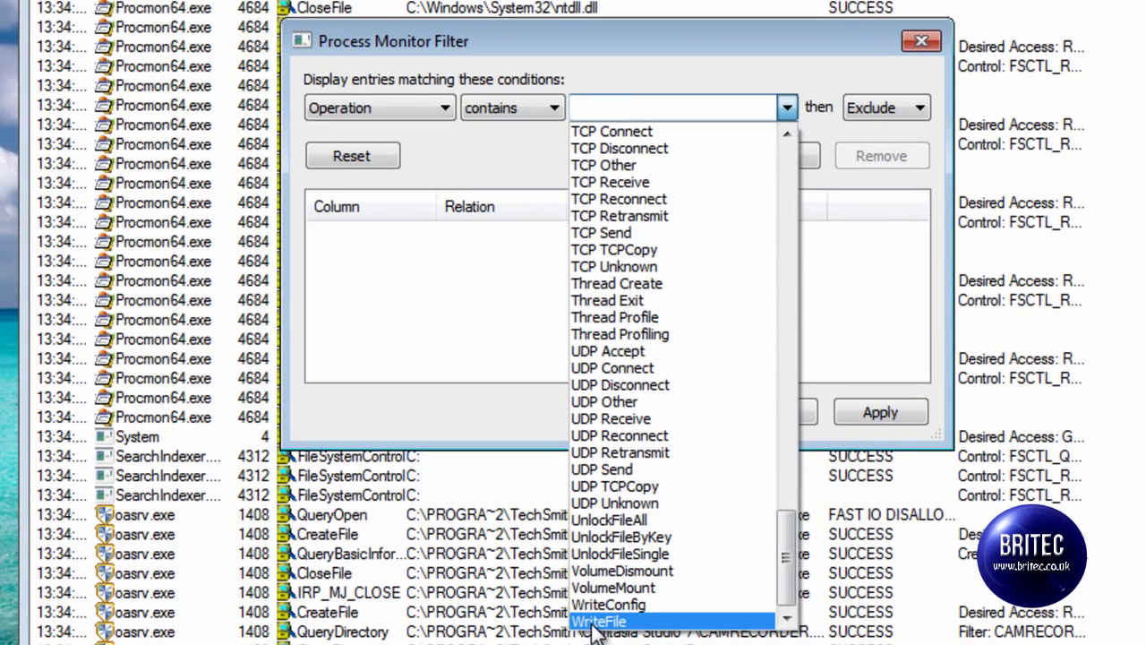
{"action": "left_click", "coordinate": [607, 641]}
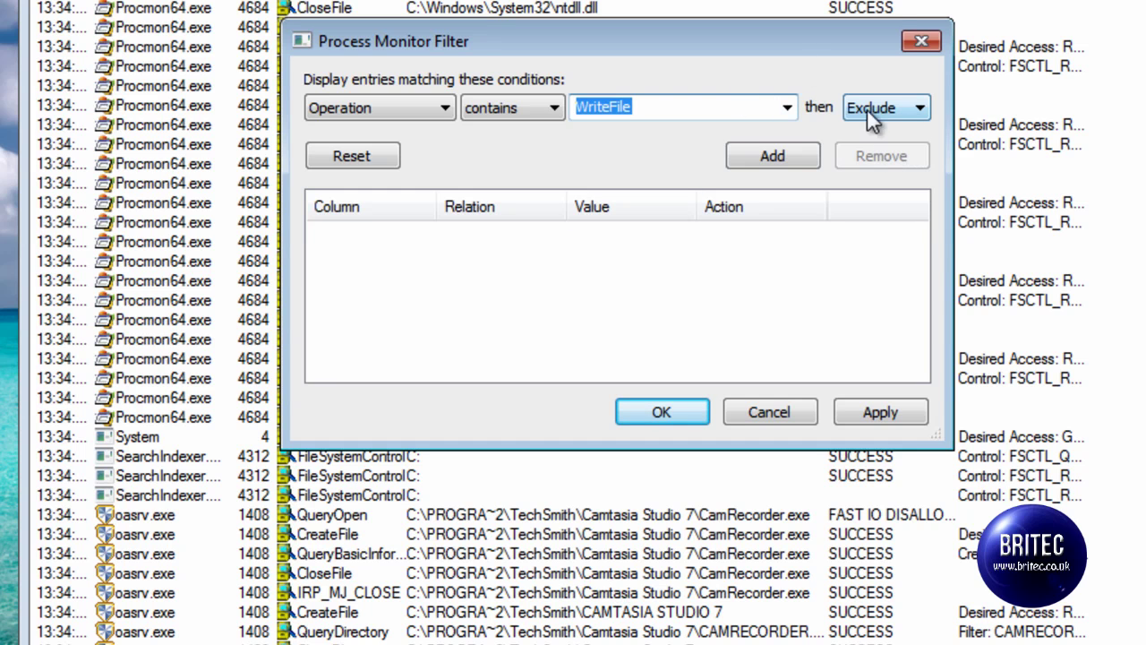
{"action": "left_click", "coordinate": [917, 109]}
{"action": "left_click", "coordinate": [899, 133]}
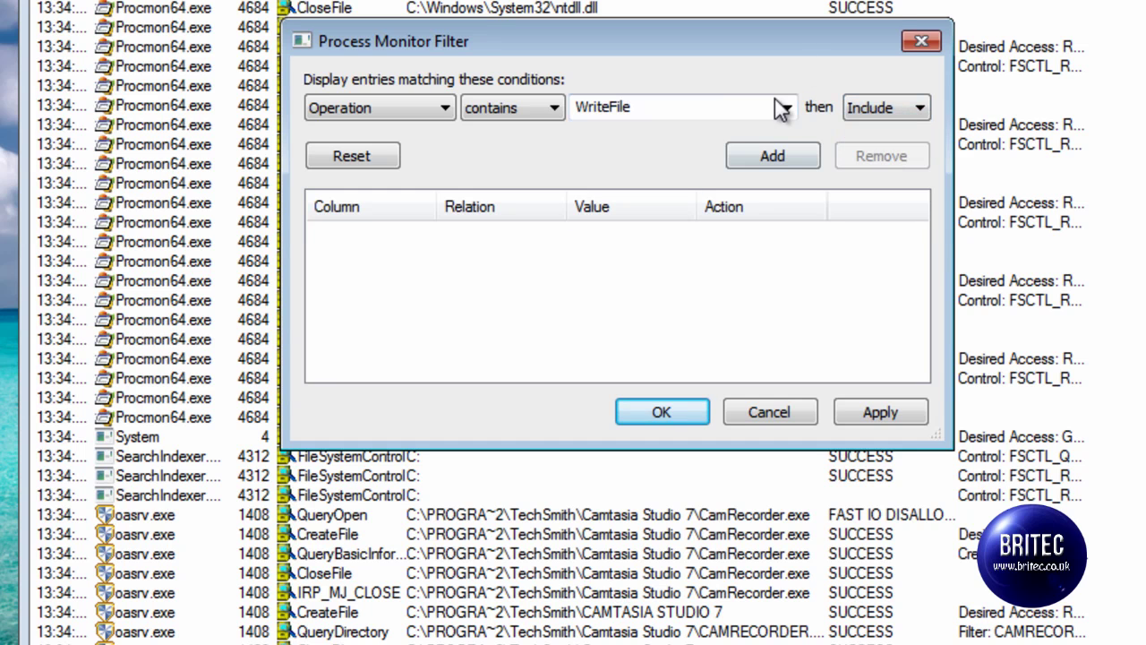
{"action": "left_click", "coordinate": [772, 161]}
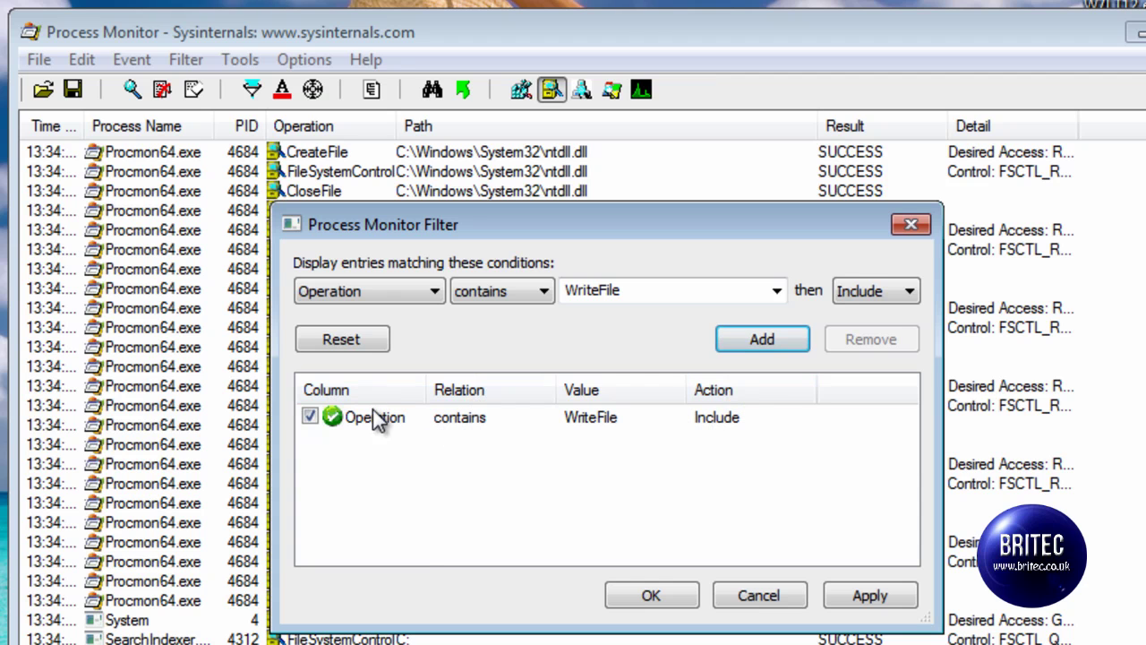
{"action": "left_click", "coordinate": [653, 596]}
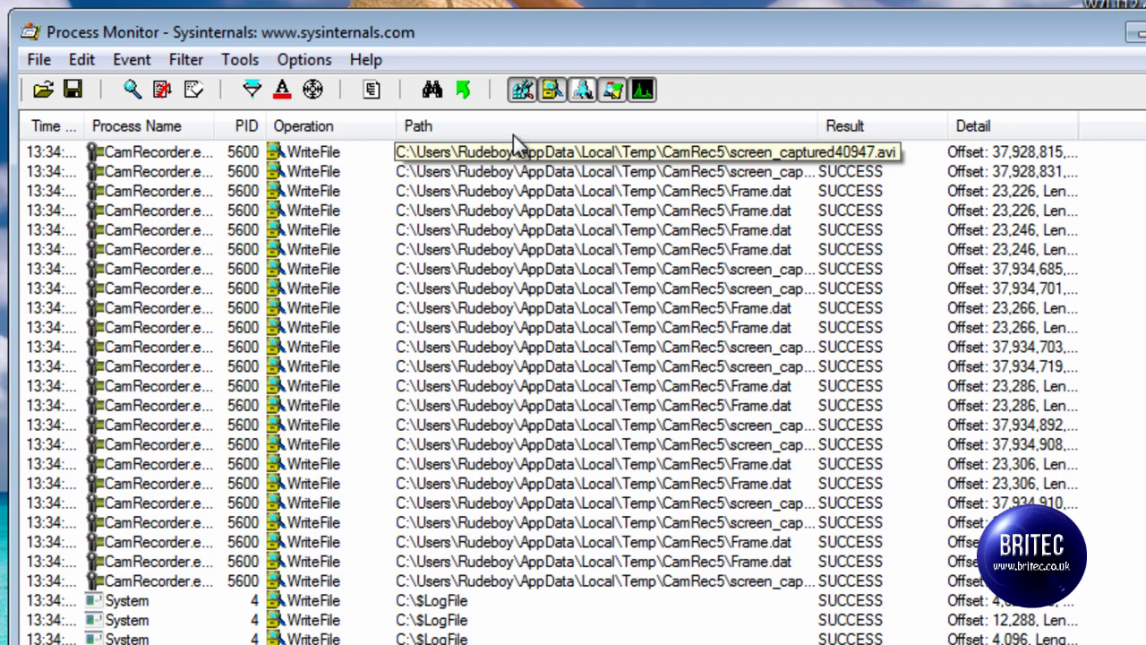
Turn off registry, network, process and thread, and profiling events, keeping file system activity shown
{"action": "left_click", "coordinate": [521, 89]}
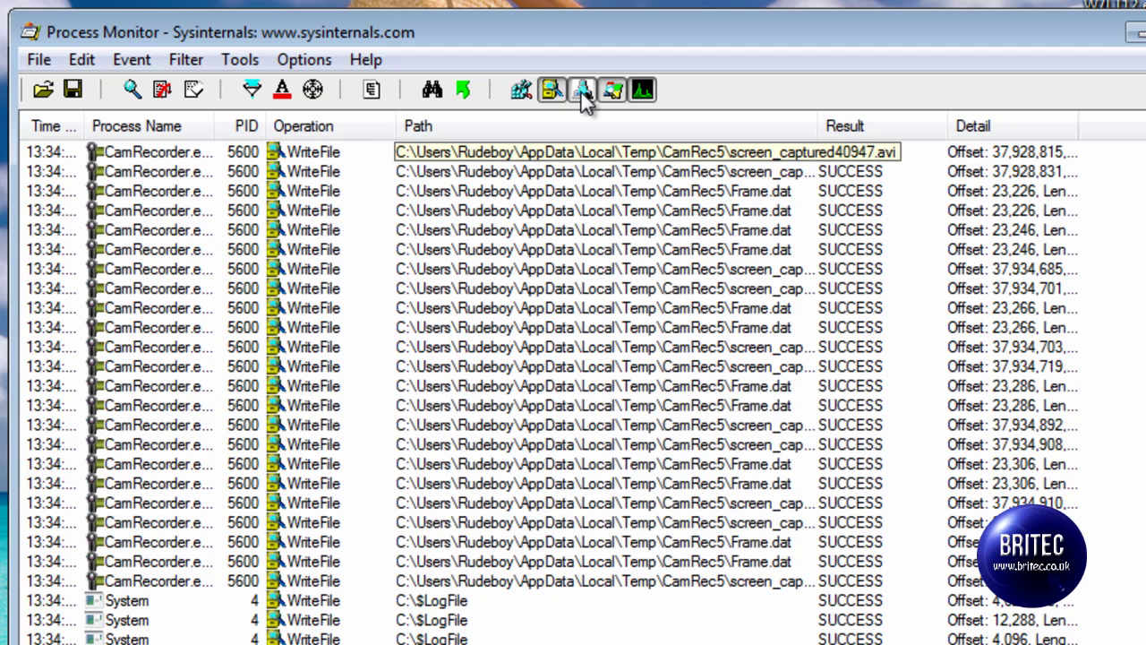
{"action": "left_click", "coordinate": [582, 89]}
{"action": "left_click", "coordinate": [612, 90]}
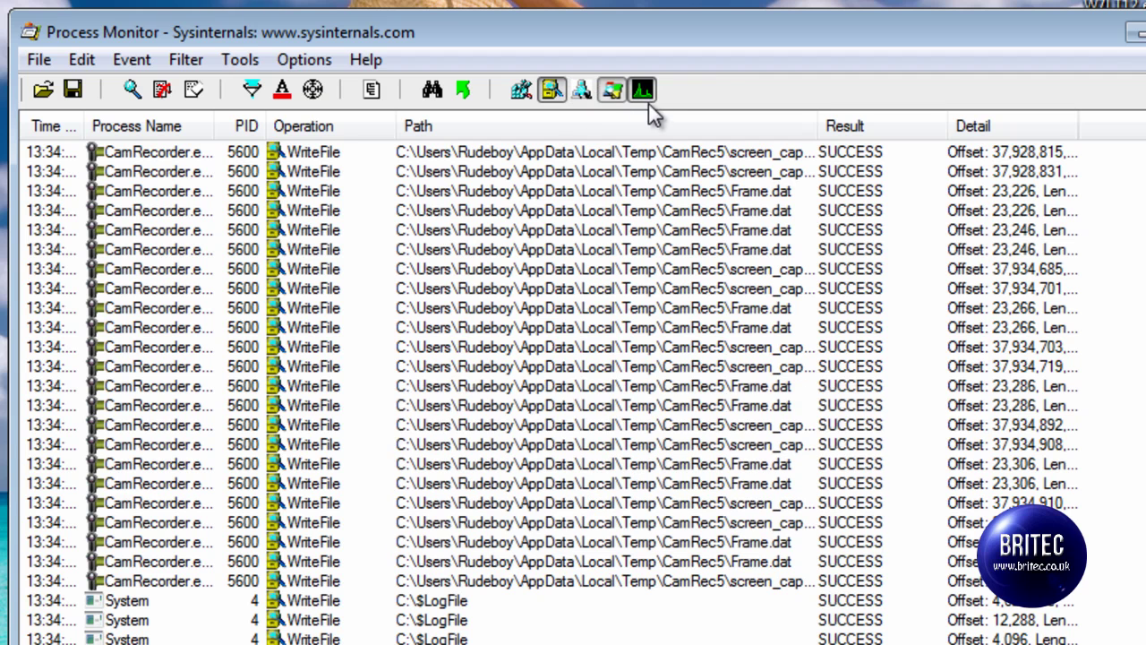
{"action": "left_click", "coordinate": [643, 91]}
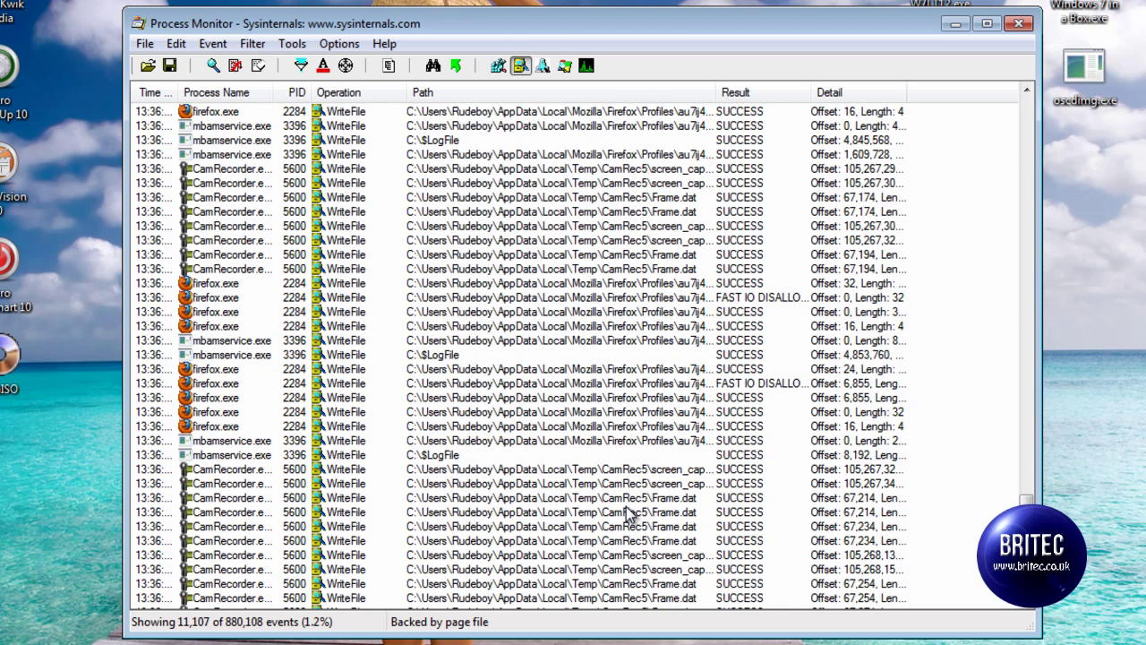
Open the File Summary of the captured trace and group the accessed files by folder
{"action": "left_click", "coordinate": [462, 370]}
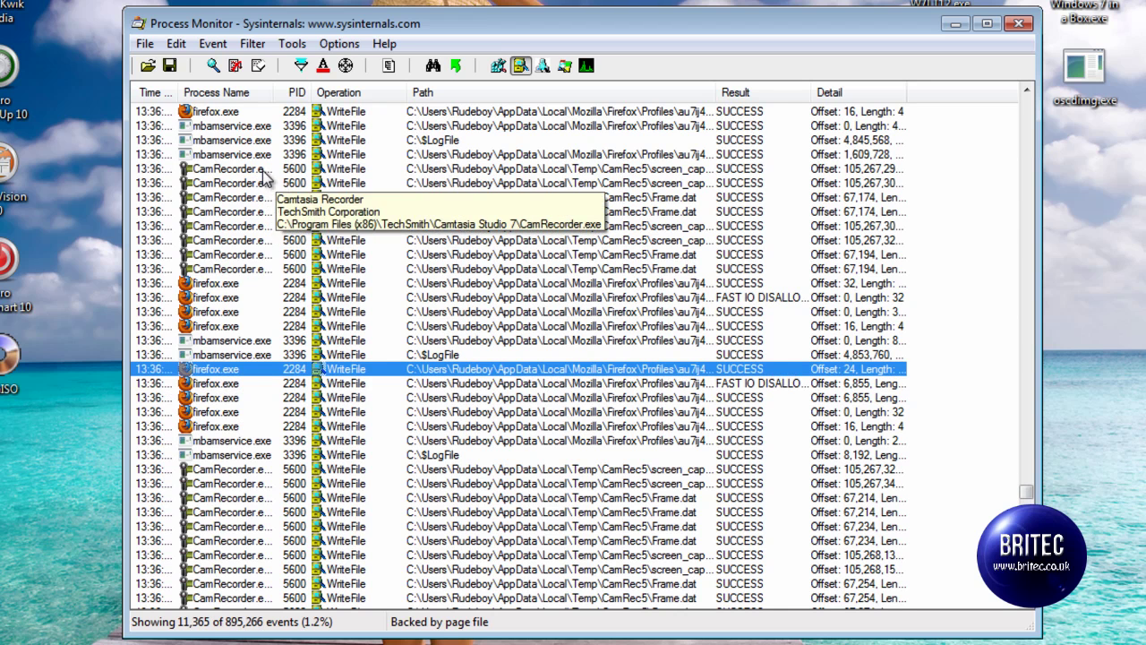
{"action": "left_click", "coordinate": [288, 45]}
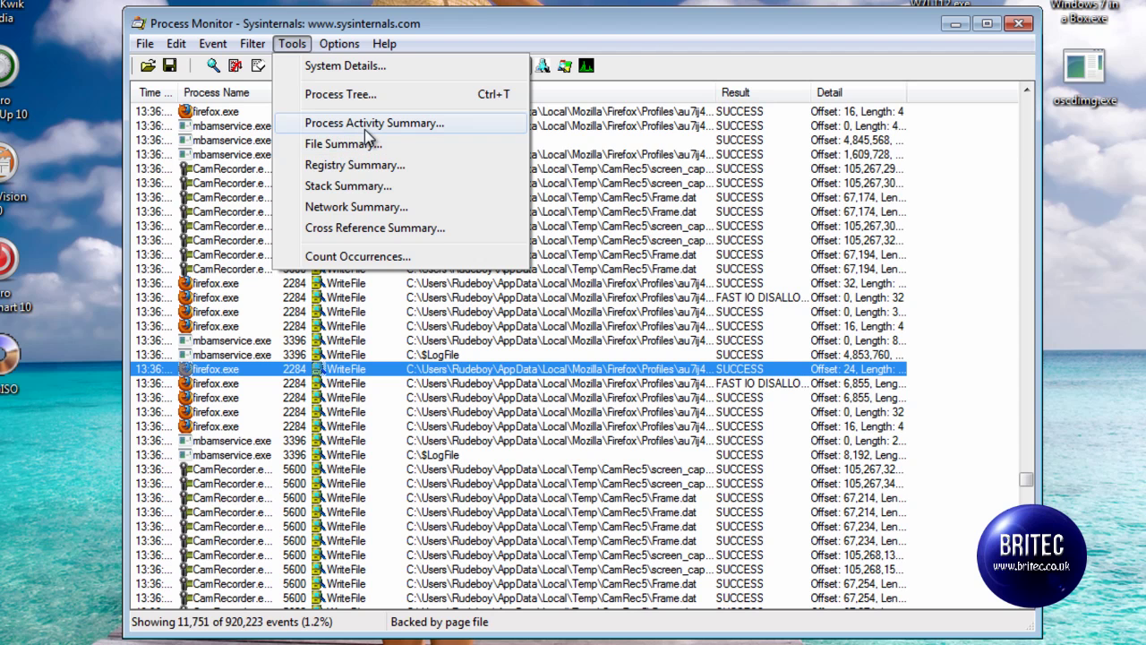
{"action": "left_click", "coordinate": [340, 145]}
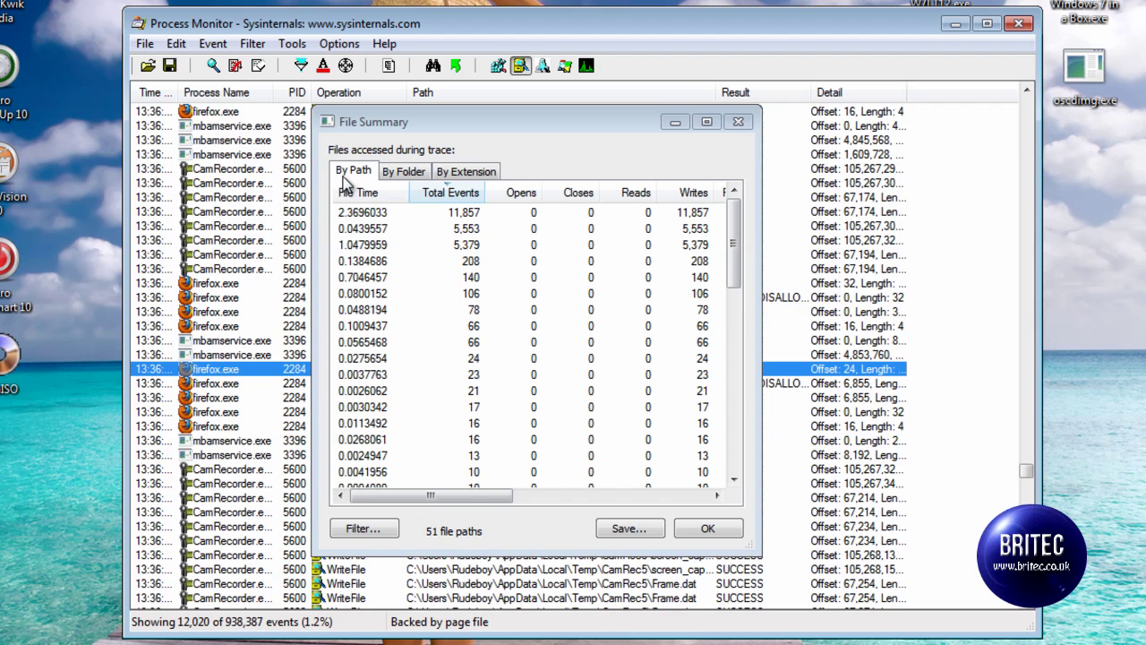
{"action": "left_click", "coordinate": [424, 173]}
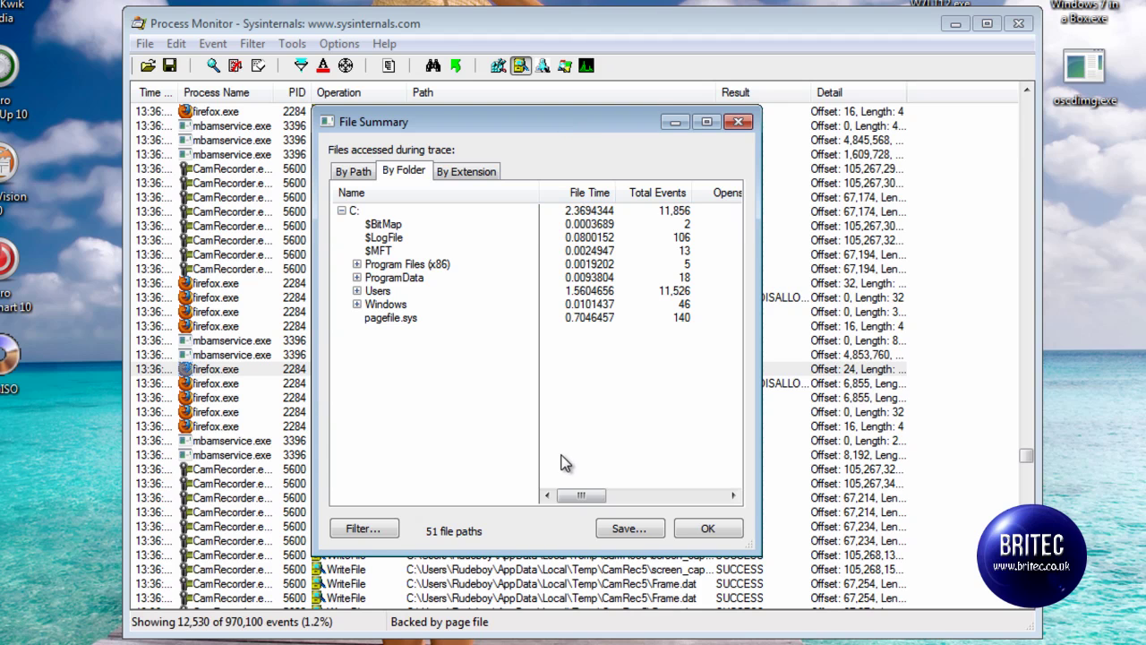
Save the file summary to the Desktop as a CSV file named writeresults2 and close the summary
{"action": "left_click", "coordinate": [631, 529]}
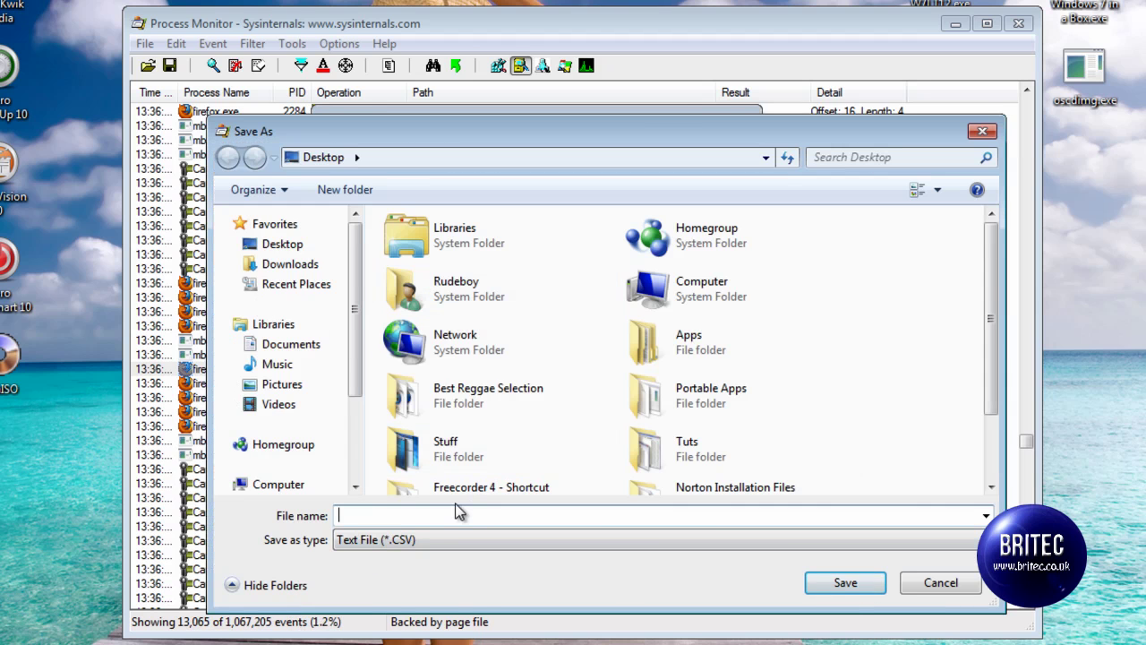
{"action": "type", "text": "writere"}
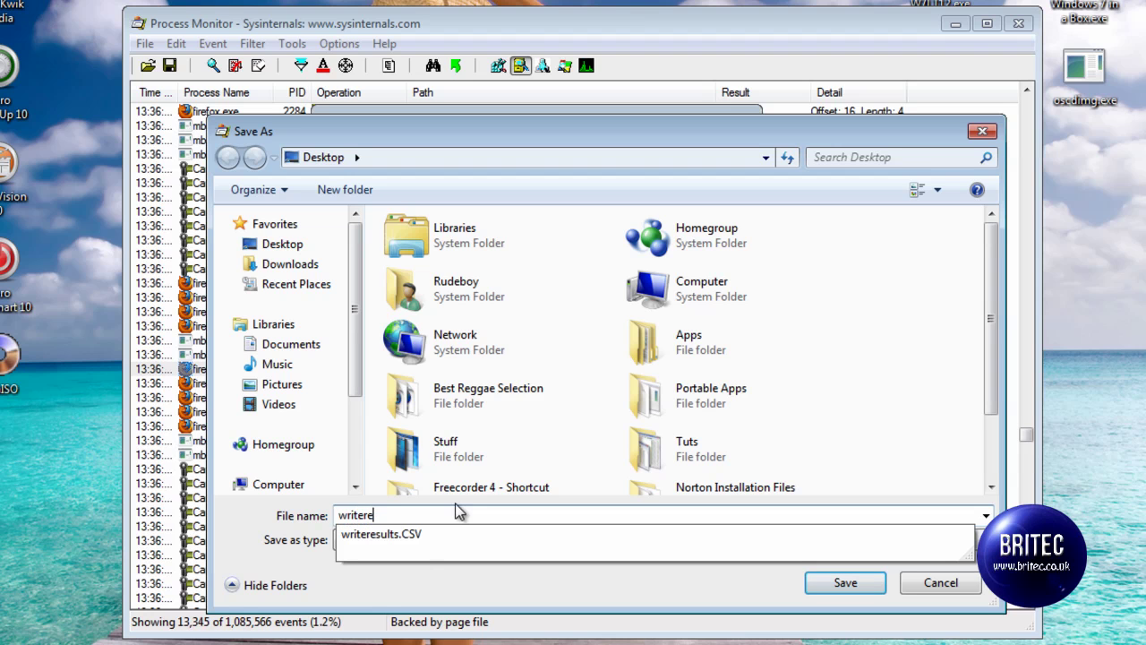
{"action": "type", "text": "sults2"}
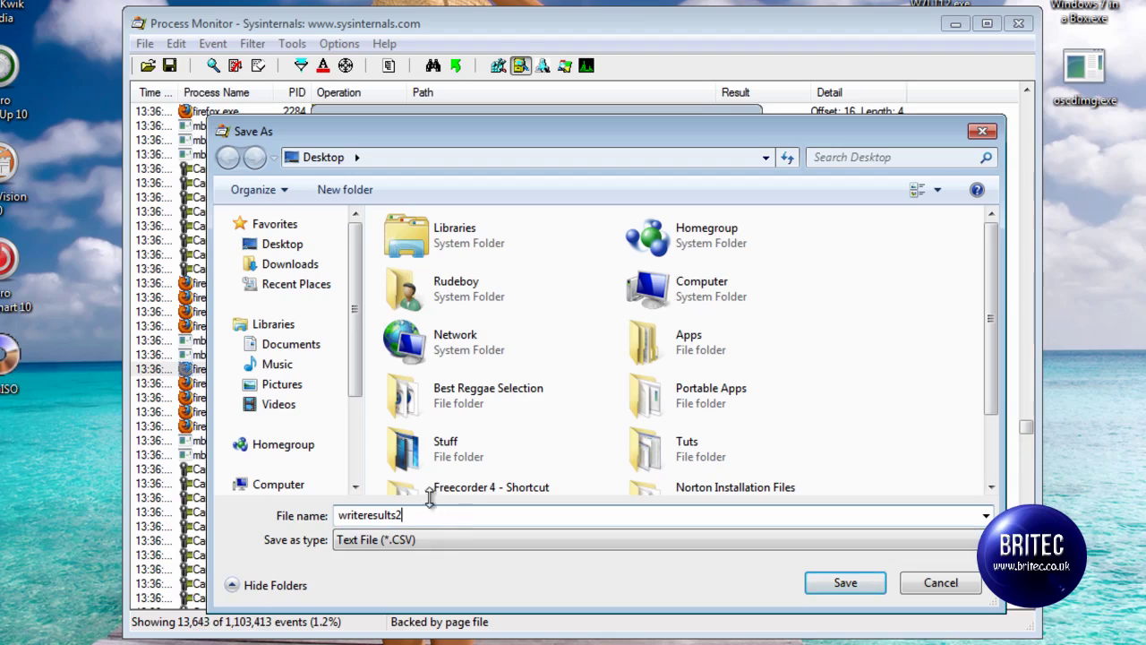
{"action": "left_click", "coordinate": [850, 582]}
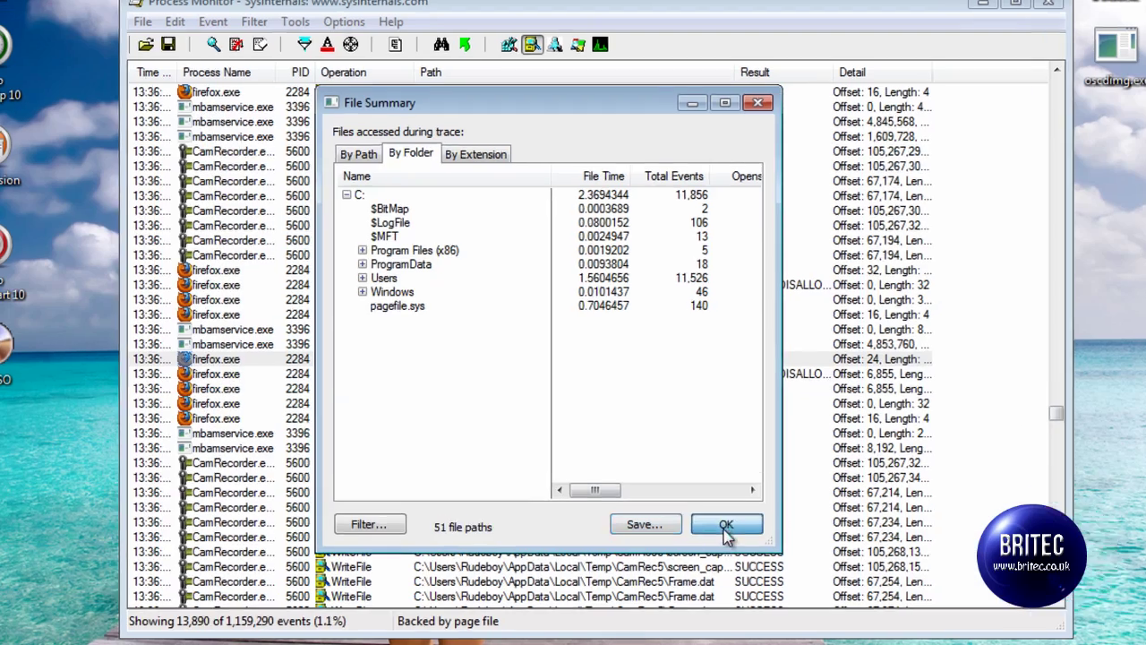
{"action": "left_click", "coordinate": [708, 529]}
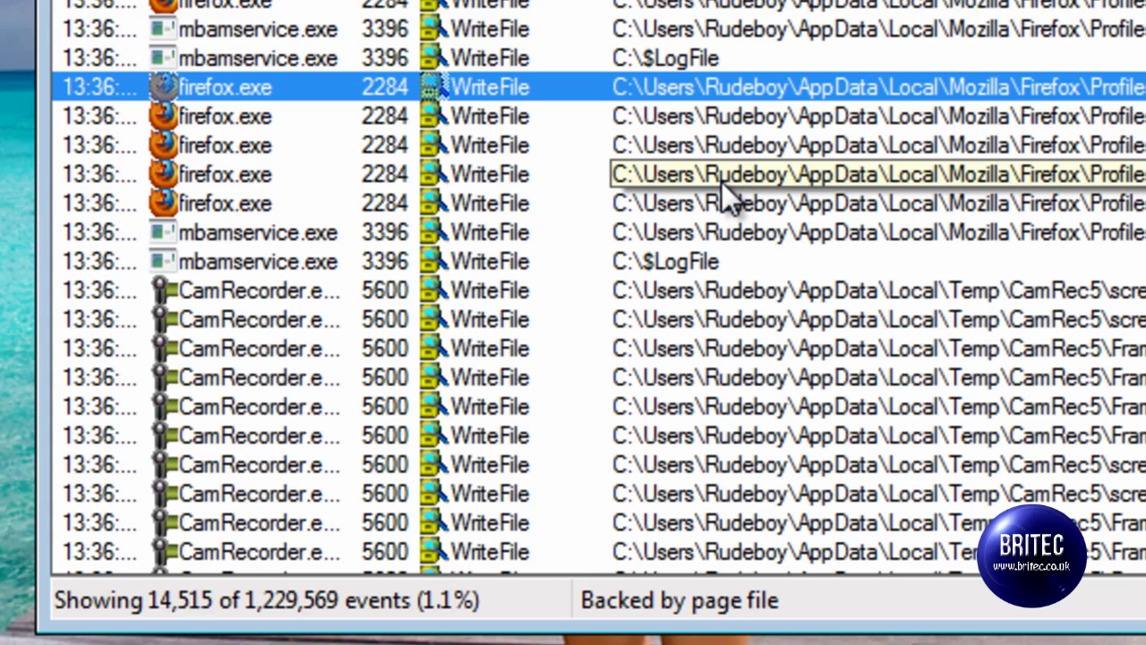
Open the properties of the selected firefox.exe WriteFile event and view its event and process details
{"action": "right_click", "coordinate": [797, 89]}
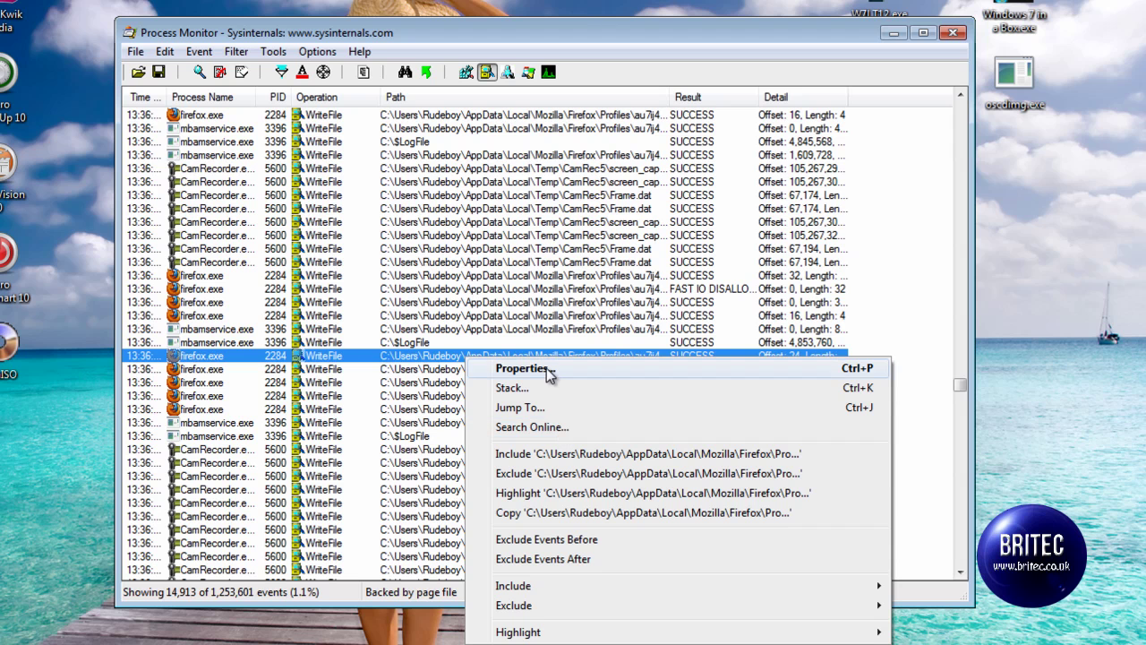
{"action": "left_click", "coordinate": [549, 371]}
{"action": "left_click_drag", "start_coordinate": [375, 158], "coordinate": [461, 99]}
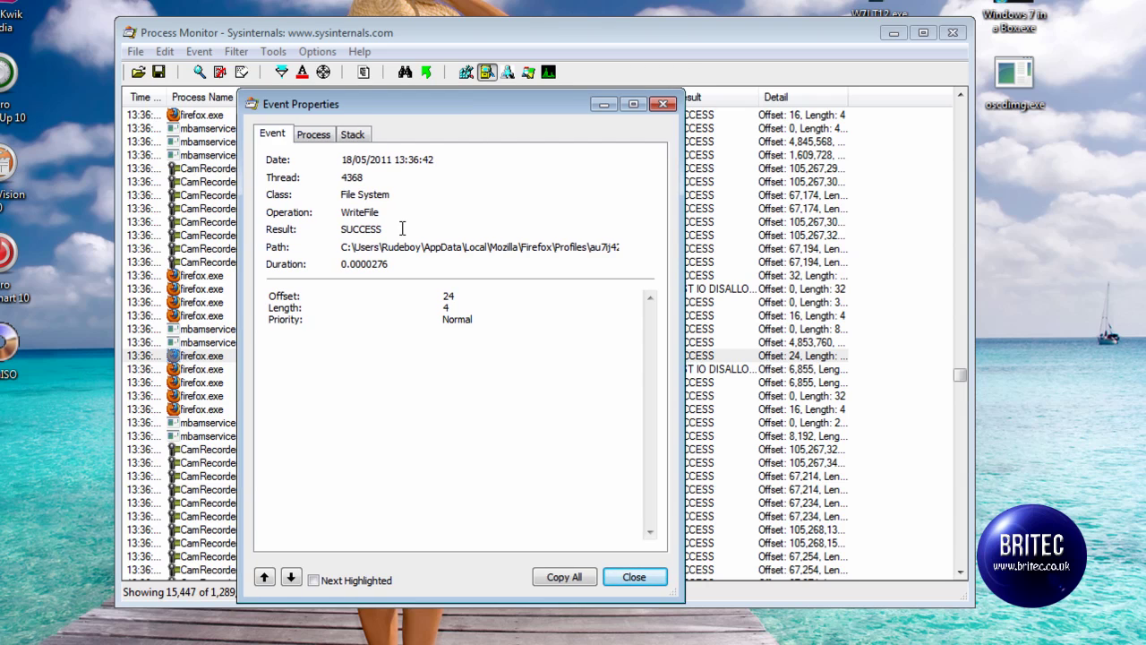
{"action": "left_click", "coordinate": [313, 136]}
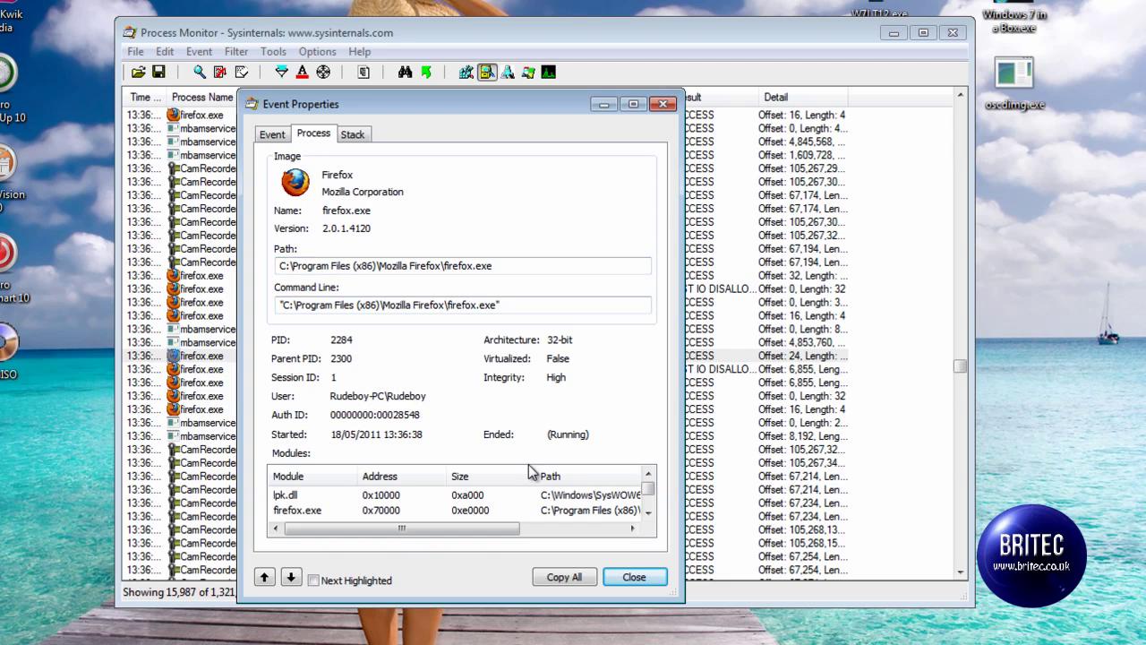
Examine the event's call stack, look at its CSV save options without saving, and close the event properties
{"action": "left_click", "coordinate": [353, 134]}
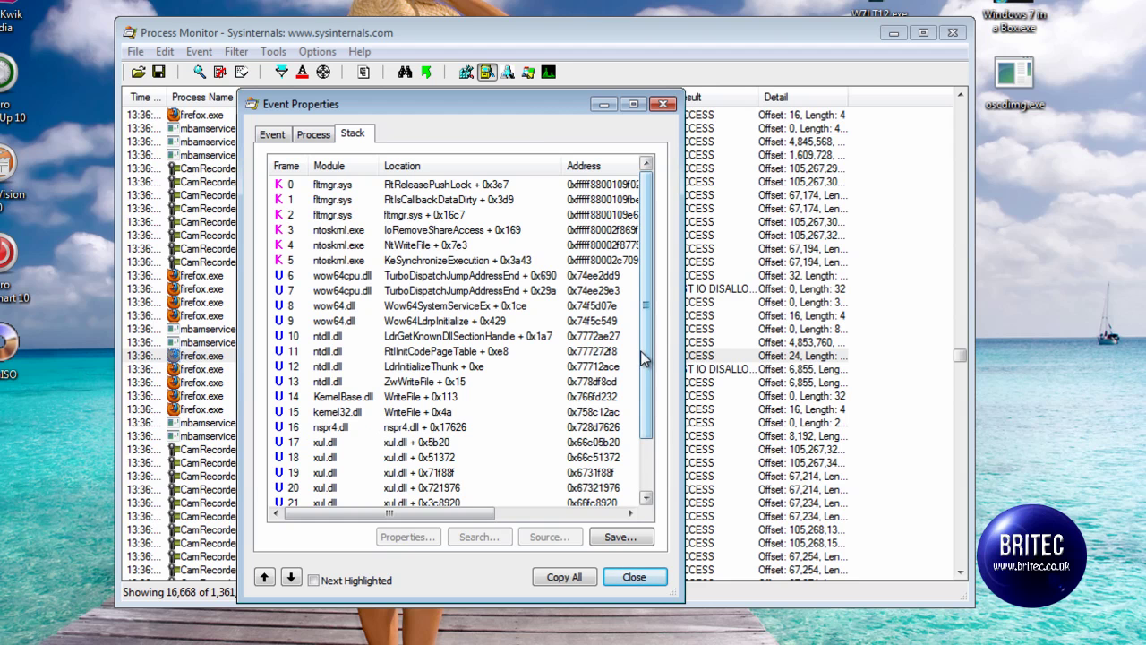
{"action": "scroll", "coordinate": [647, 359], "scroll_direction": "down", "scroll_amount": 2}
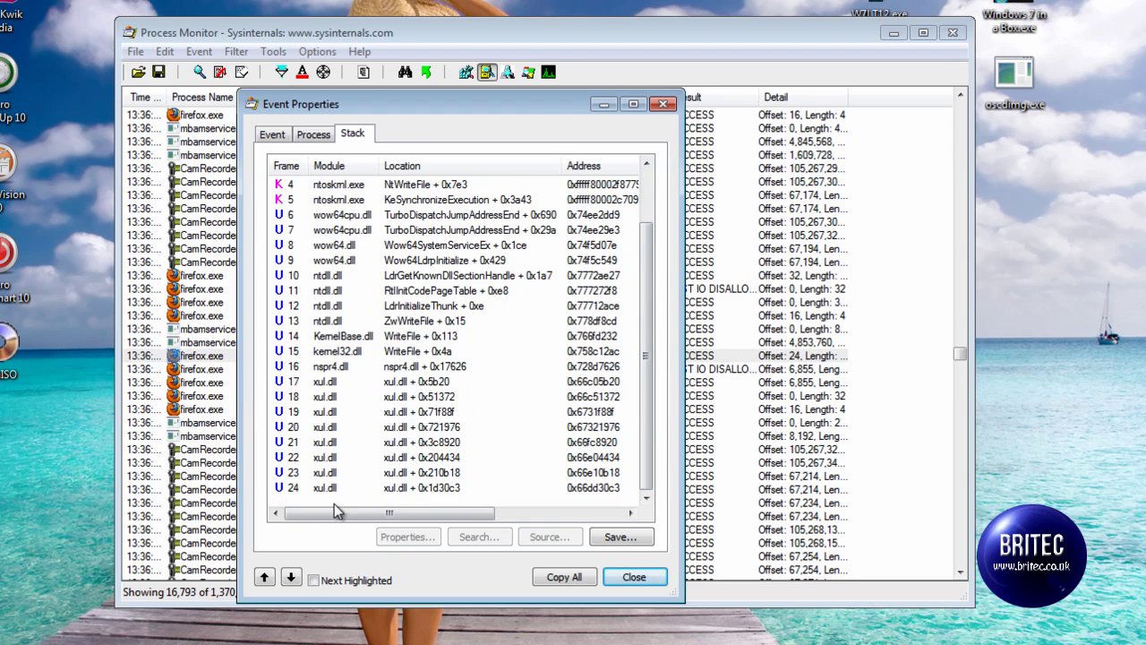
{"action": "left_click", "coordinate": [614, 542]}
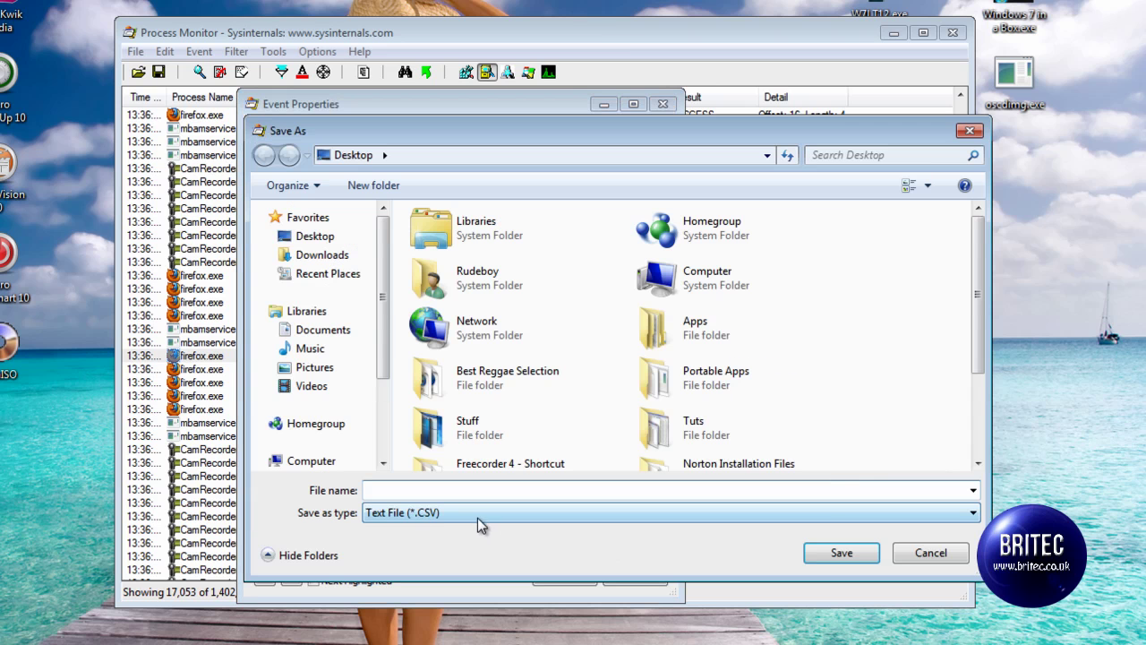
{"action": "left_click", "coordinate": [945, 554]}
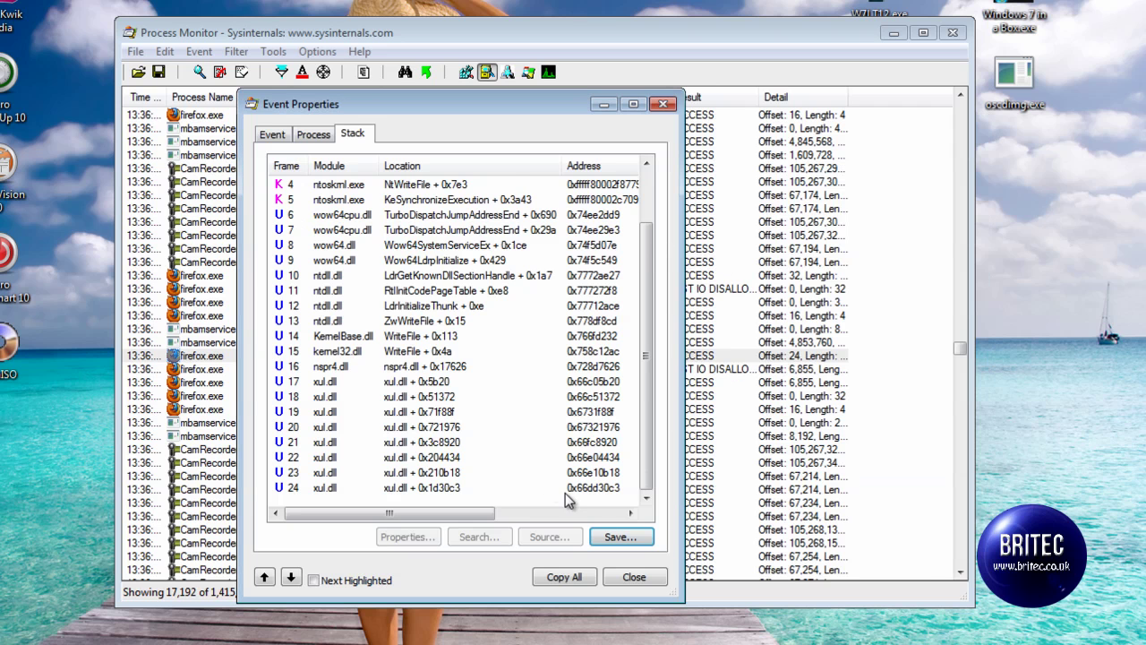
{"action": "left_click", "coordinate": [634, 577]}
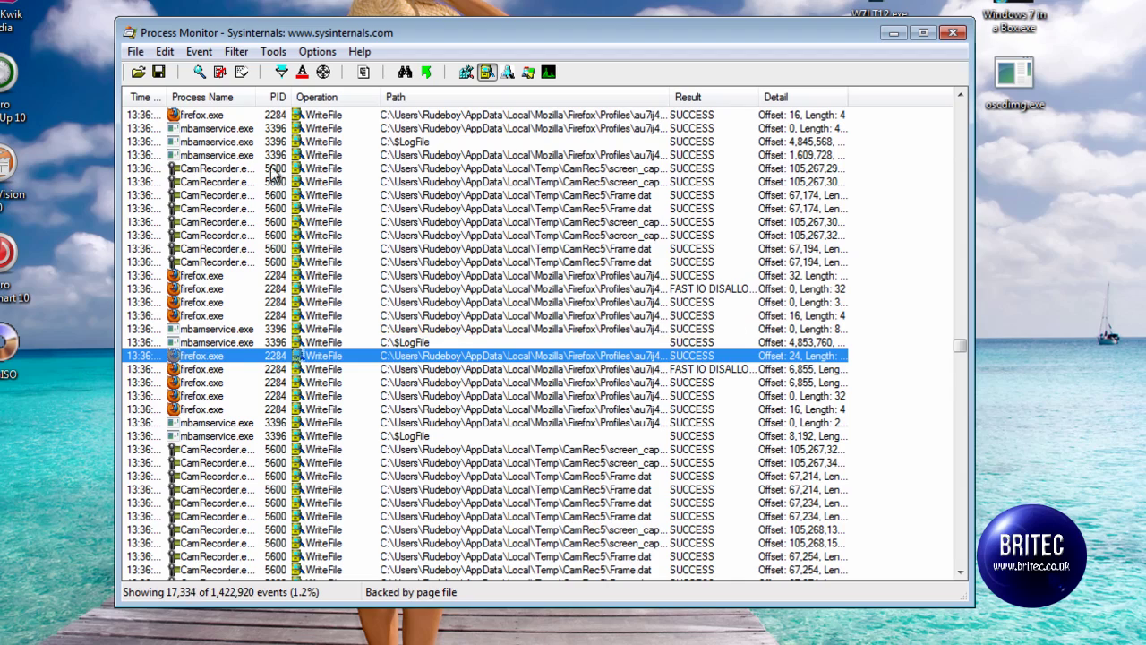